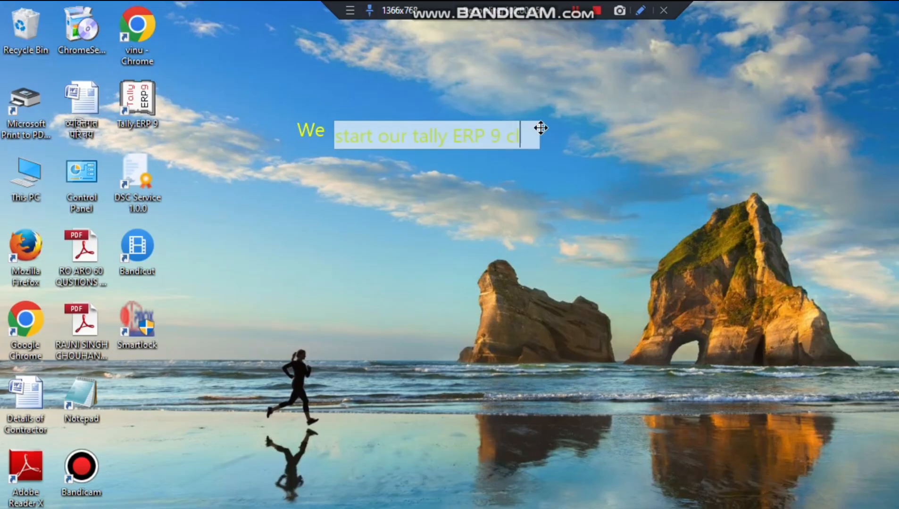
Write the desktop notes 'classes now' and 'So lets Go..>', framing the first in red
{"action": "type", "text": "classes now"}
{"action": "key", "text": "Return"}
{"action": "left_click", "coordinate": [726, 249]}
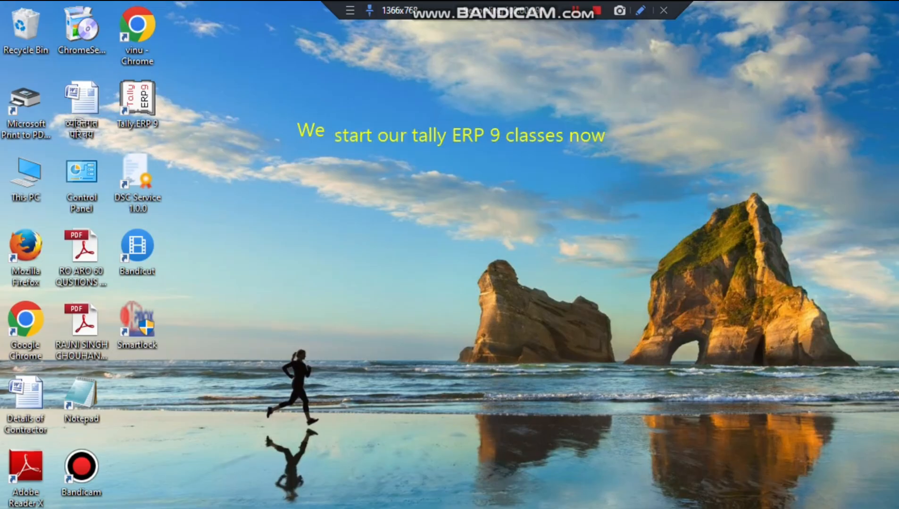
{"action": "left_click_drag", "start_coordinate": [288, 117], "coordinate": [620, 154]}
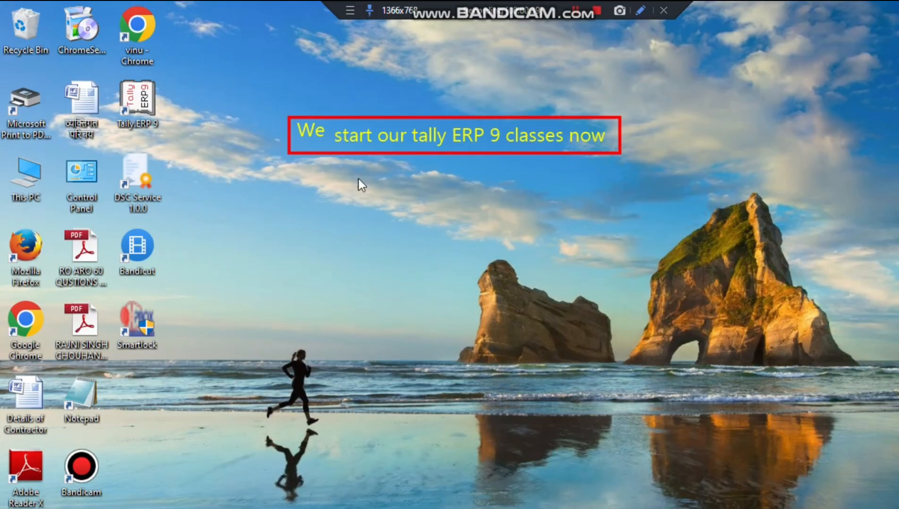
{"action": "left_click", "coordinate": [304, 184]}
{"action": "type", "text": "So lets"}
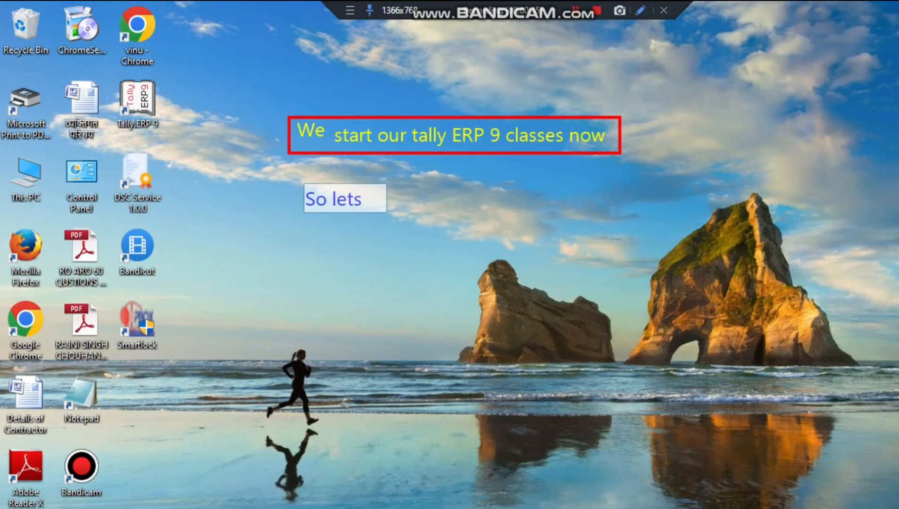
{"action": "type", "text": " Go..>"}
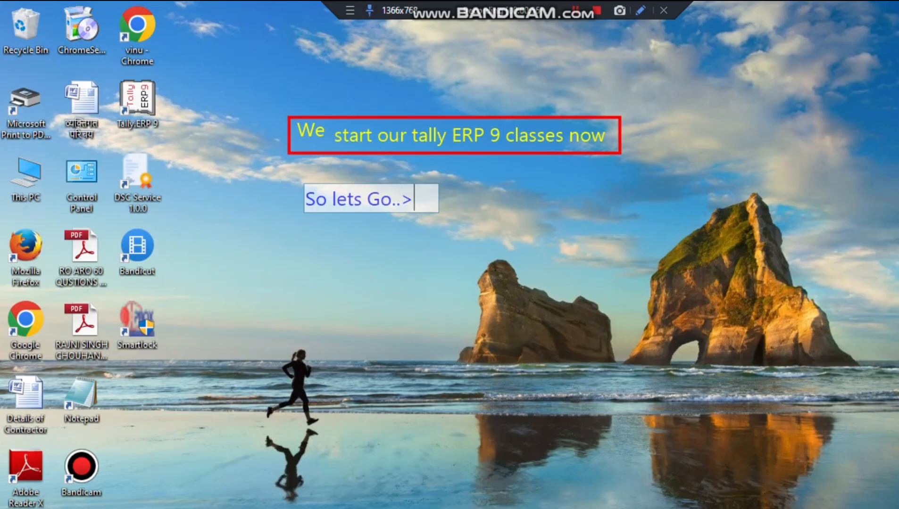
Clear the notes, point an arrow at the Tally.ERP 9 shortcut, and launch it
{"action": "key", "text": "ctrl+a"}
{"action": "left_click", "coordinate": [833, 178]}
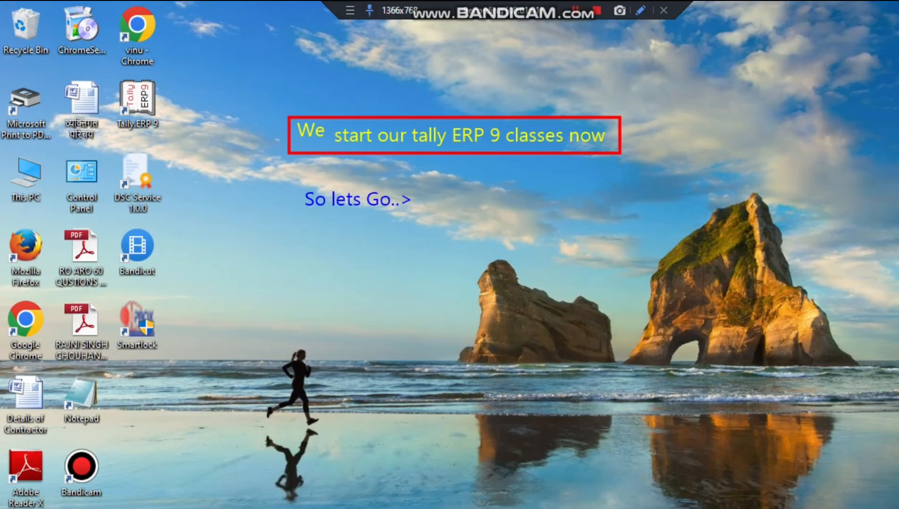
{"action": "left_click", "coordinate": [596, 15]}
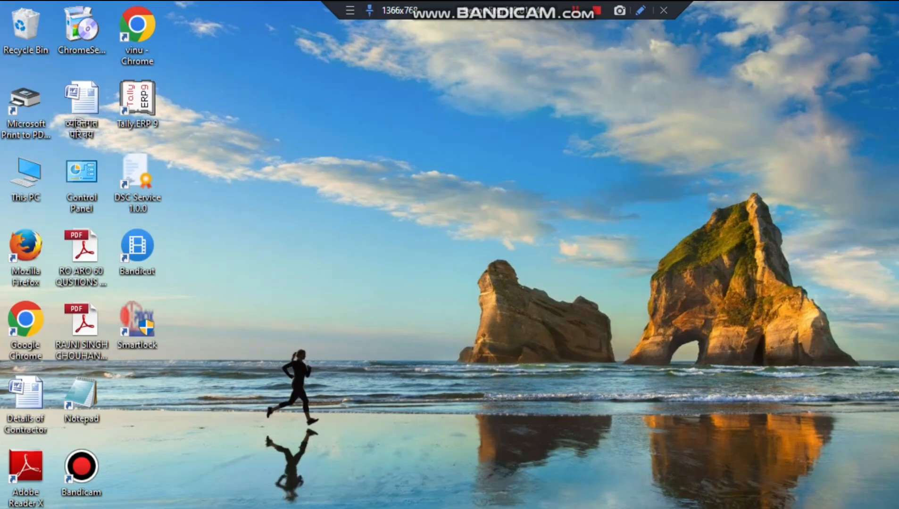
{"action": "mouse_move", "coordinate": [407, 120]}
{"action": "left_mouse_down"}
{"action": "mouse_move", "coordinate": [114, 90]}
{"action": "mouse_move", "coordinate": [159, 102]}
{"action": "left_mouse_up"}
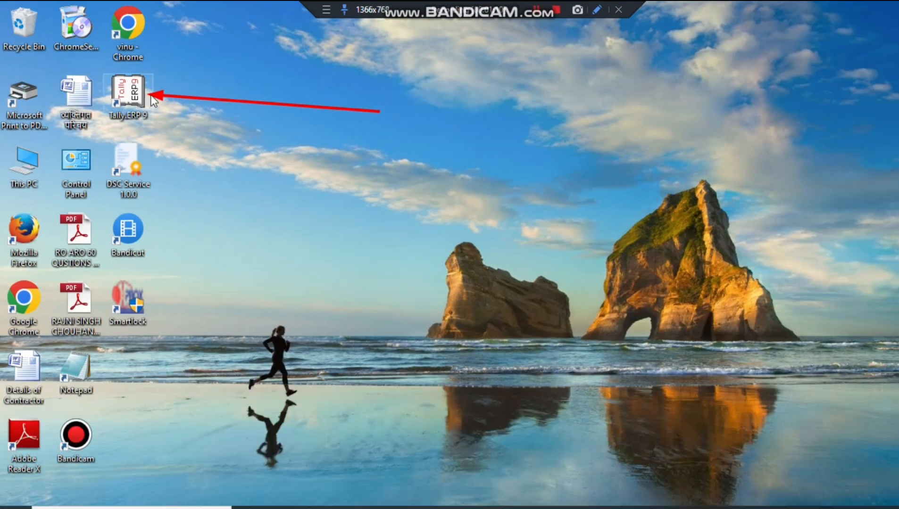
{"action": "left_click", "coordinate": [140, 96]}
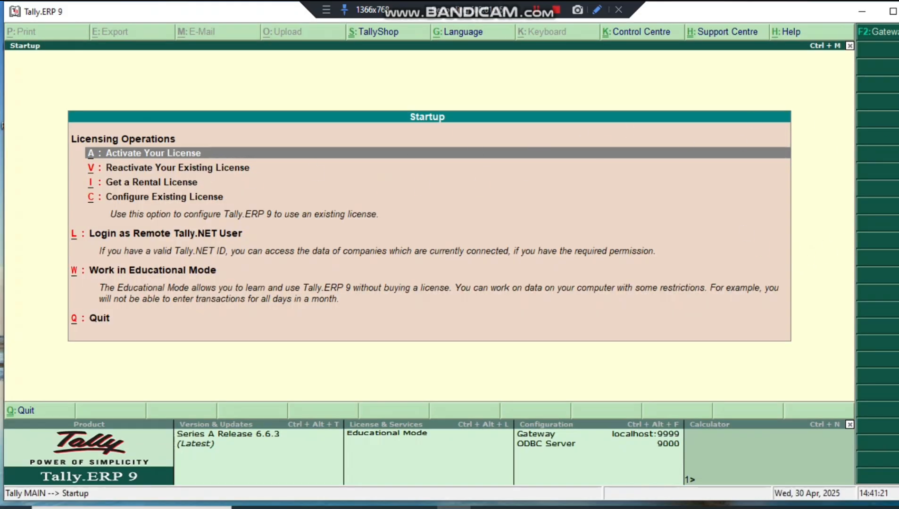
Frame the Startup licensing options in red, with arrows at Licensing Operations and Reactivate License
{"action": "mouse_move", "coordinate": [41, 121]}
{"action": "left_mouse_down"}
{"action": "mouse_move", "coordinate": [239, 226]}
{"action": "mouse_move", "coordinate": [539, 317]}
{"action": "mouse_move", "coordinate": [797, 362]}
{"action": "left_mouse_up"}
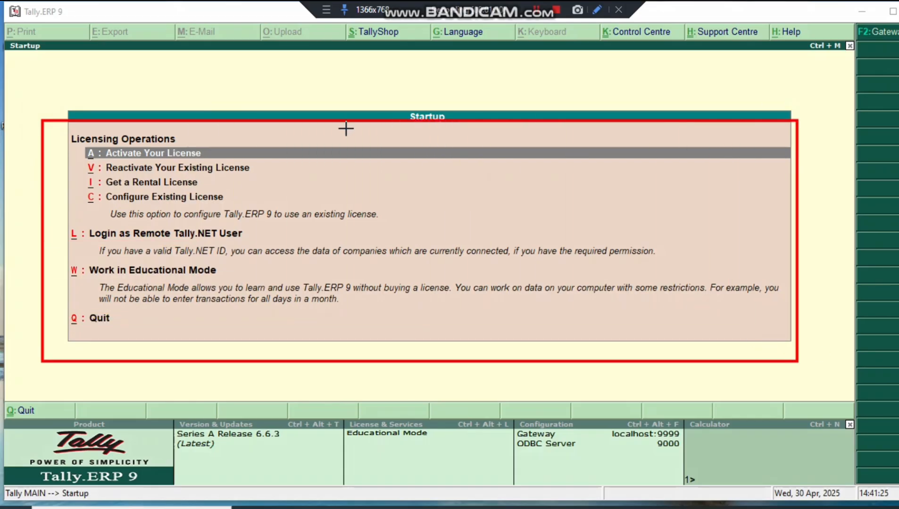
{"action": "left_click_drag", "start_coordinate": [250, 112], "coordinate": [206, 139]}
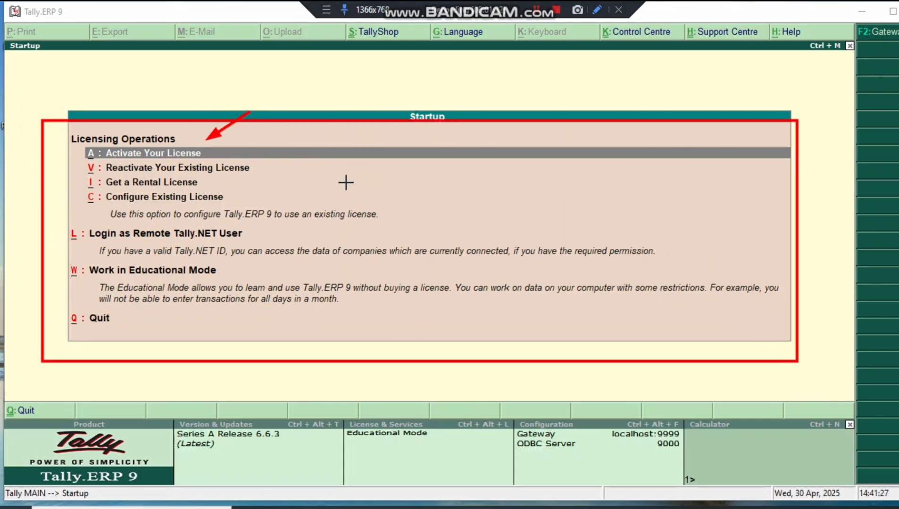
{"action": "left_click_drag", "start_coordinate": [362, 174], "coordinate": [261, 168]}
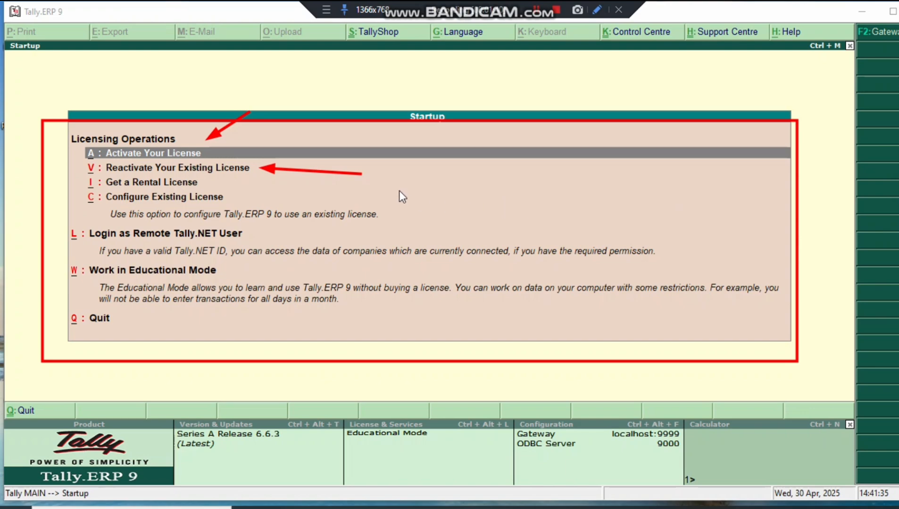
Add a green-framed note 'you are a student then open it in Educational mode' and highlight Work in Educational Mode
{"action": "type", "text": "you "}
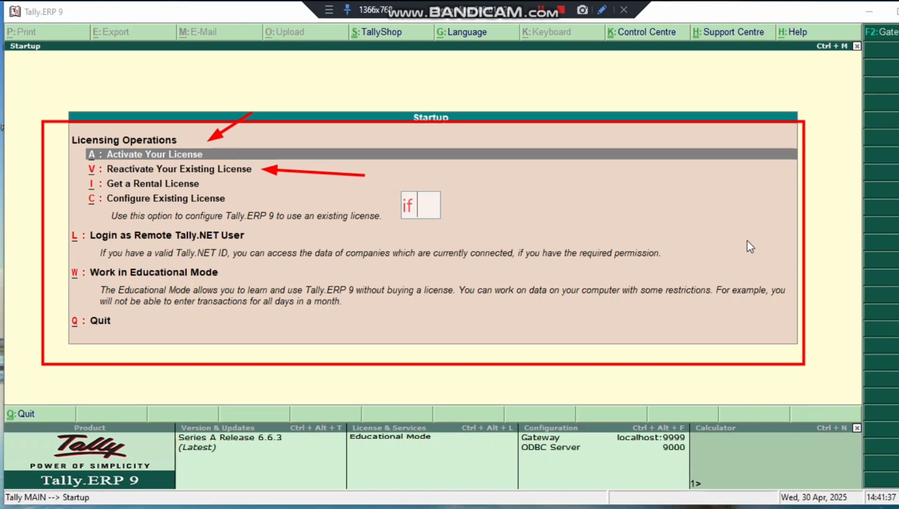
{"action": "type", "text": "a"}
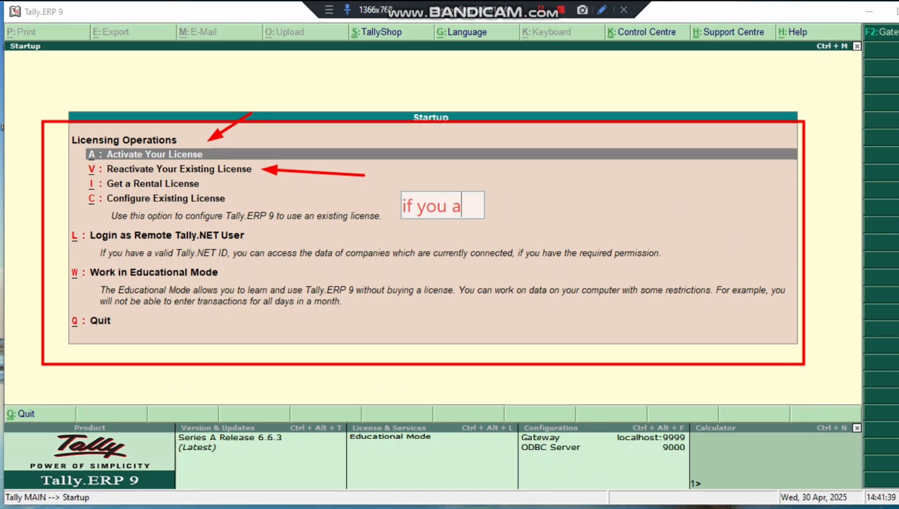
{"action": "type", "text": "re a studen"}
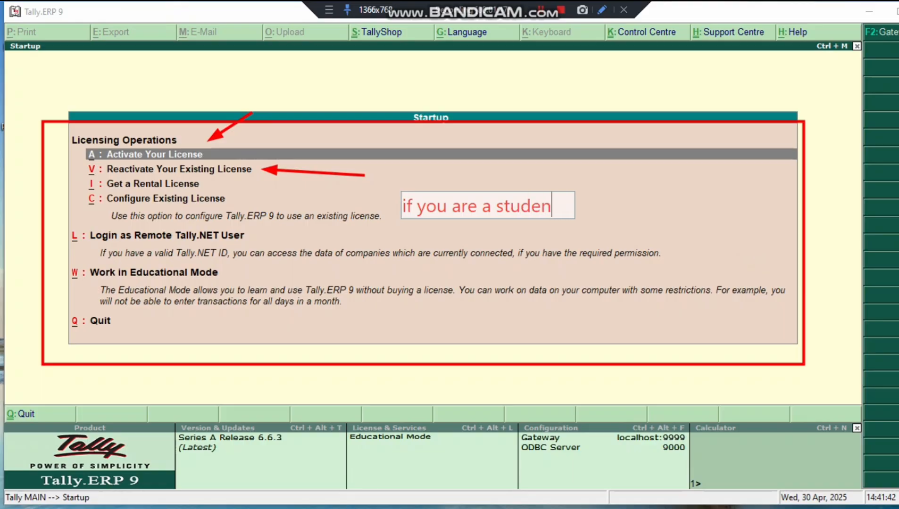
{"action": "type", "text": "t then open "}
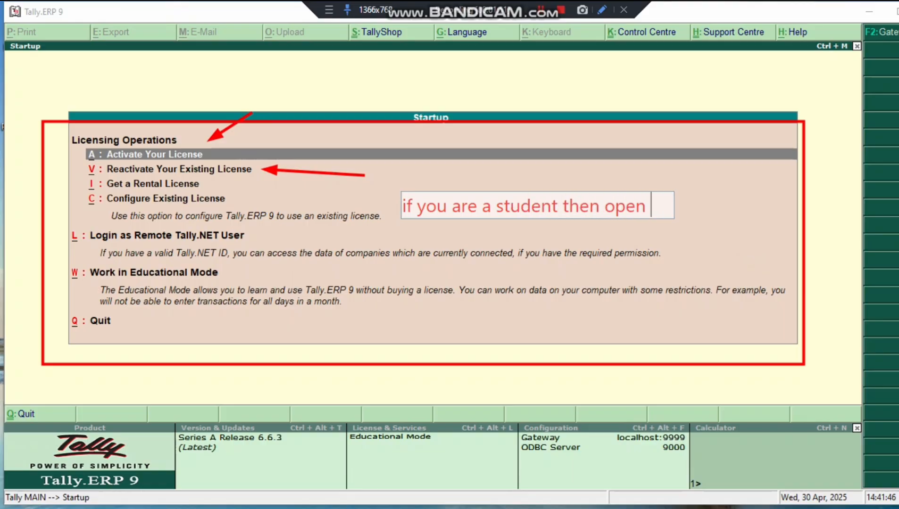
{"action": "type", "text": "it in Educational mode"}
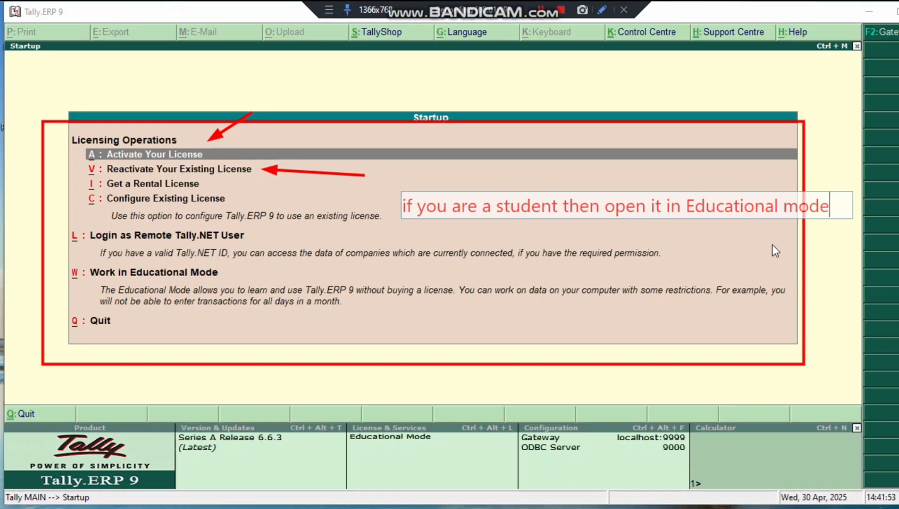
{"action": "left_click_drag", "start_coordinate": [767, 214], "coordinate": [652, 203]}
{"action": "left_click", "coordinate": [701, 213]}
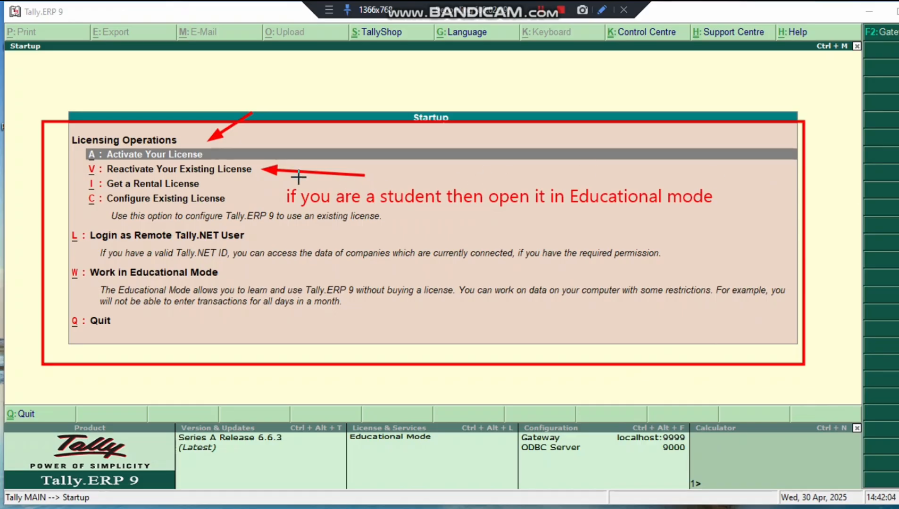
{"action": "left_click_drag", "start_coordinate": [281, 182], "coordinate": [723, 211]}
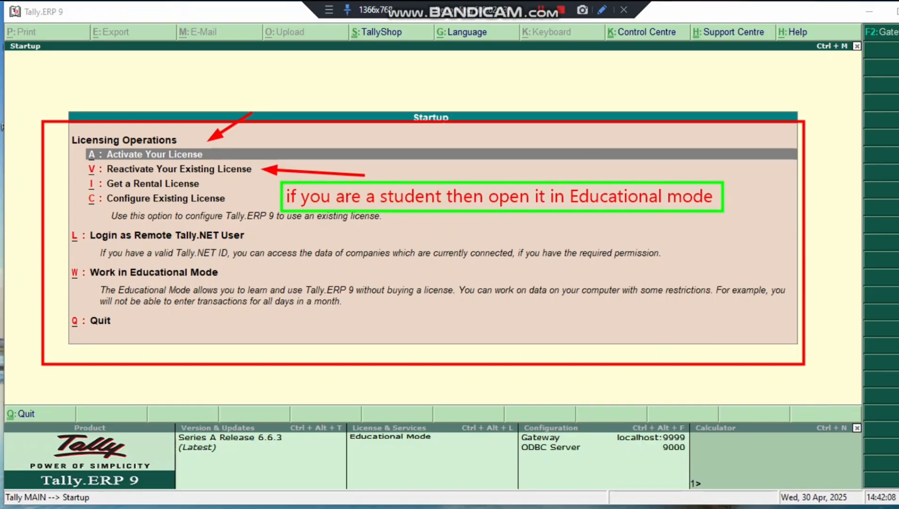
{"action": "mouse_move", "coordinate": [438, 220]}
{"action": "left_mouse_down"}
{"action": "mouse_move", "coordinate": [332, 232]}
{"action": "mouse_move", "coordinate": [218, 267]}
{"action": "left_mouse_up"}
{"action": "key", "text": "Down"}
{"action": "key", "text": "Down"}
{"action": "key", "text": "Down"}
{"action": "key", "text": "Down"}
{"action": "key", "text": "Down"}
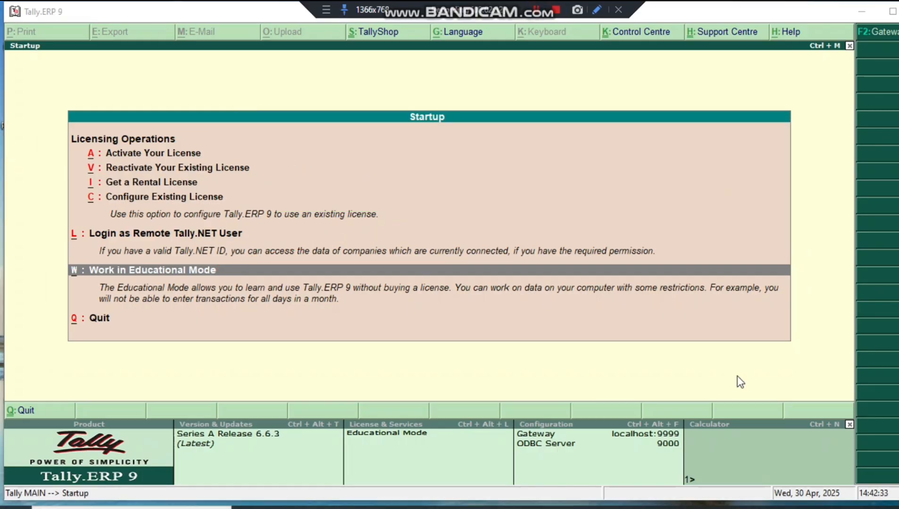
Enter Tally.ERP 9 in Educational Mode
{"action": "key", "text": "Up"}
{"action": "key", "text": "Down"}
{"action": "key", "text": "Return"}
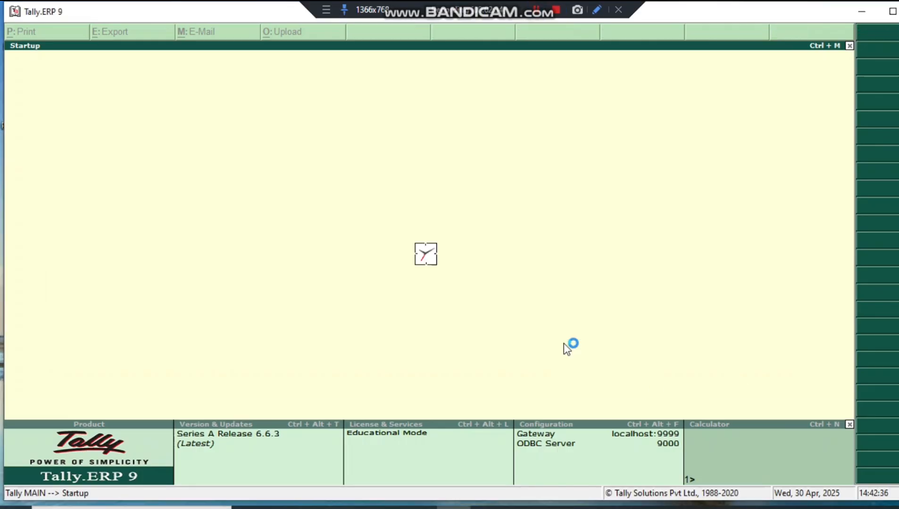
Write the note 'For Backword function use - Esc Key' / 'And For Forward use - Enter Key or Mouse key'
{"action": "type", "text": "For"}
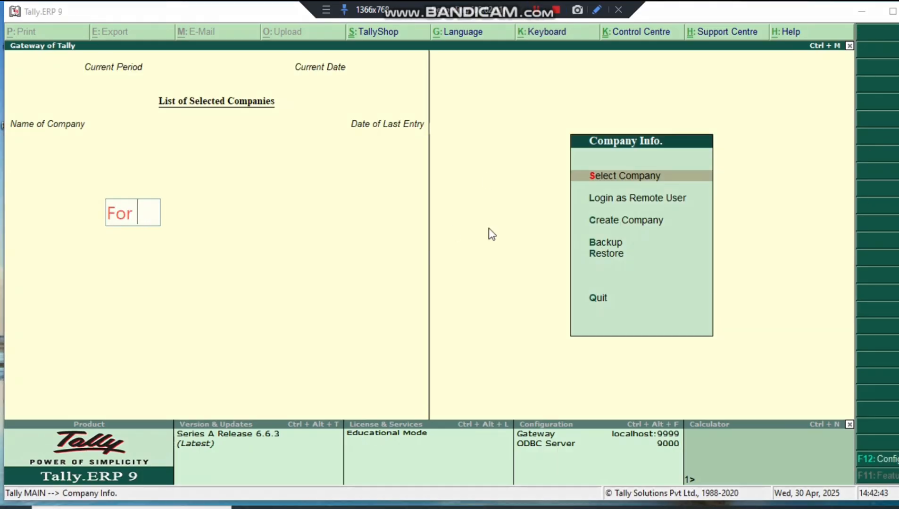
{"action": "type", "text": " Backword function"}
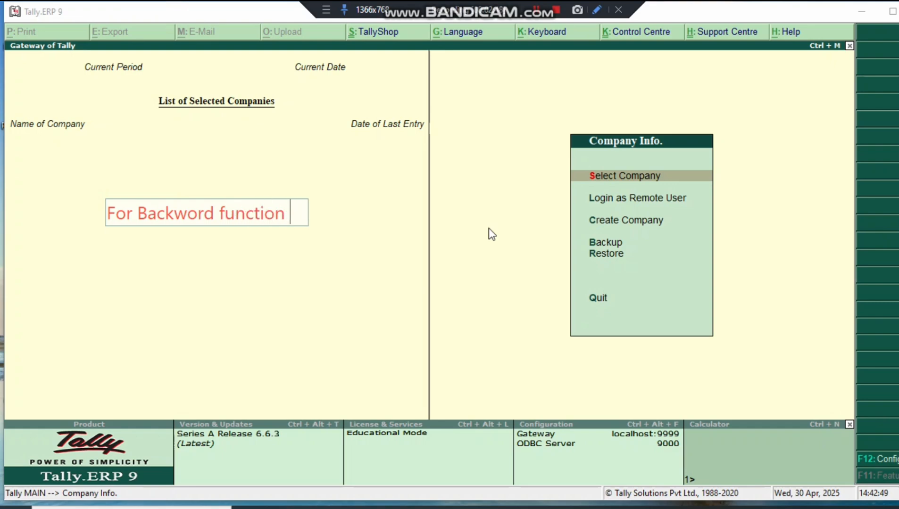
{"action": "type", "text": " use - Esc K"}
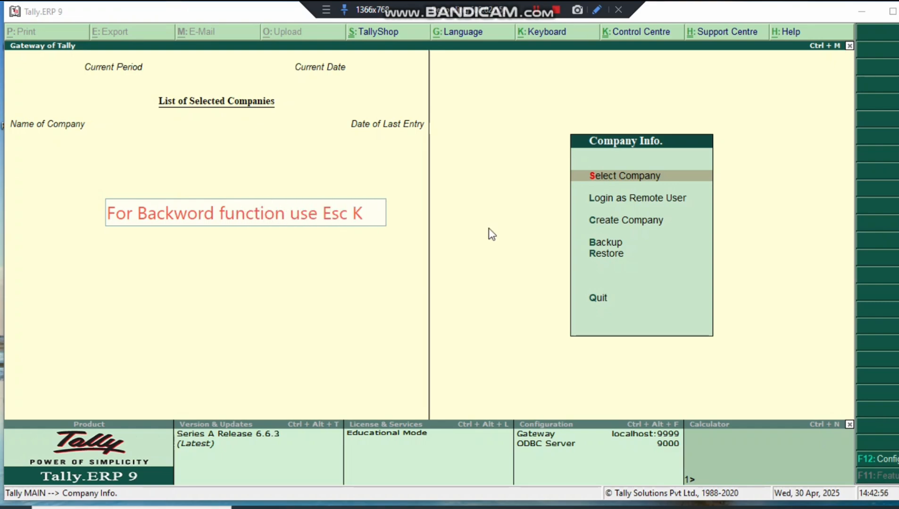
{"action": "type", "text": "ey"}
{"action": "key", "text": "Left"}
{"action": "key", "text": "Left"}
{"action": "key", "text": "Left"}
{"action": "key", "text": "Left"}
{"action": "key", "text": "Left"}
{"action": "key", "text": "Left"}
{"action": "key", "text": "Left"}
{"action": "type", "text": "-"}
{"action": "key", "text": "End"}
{"action": "key", "text": "Return"}
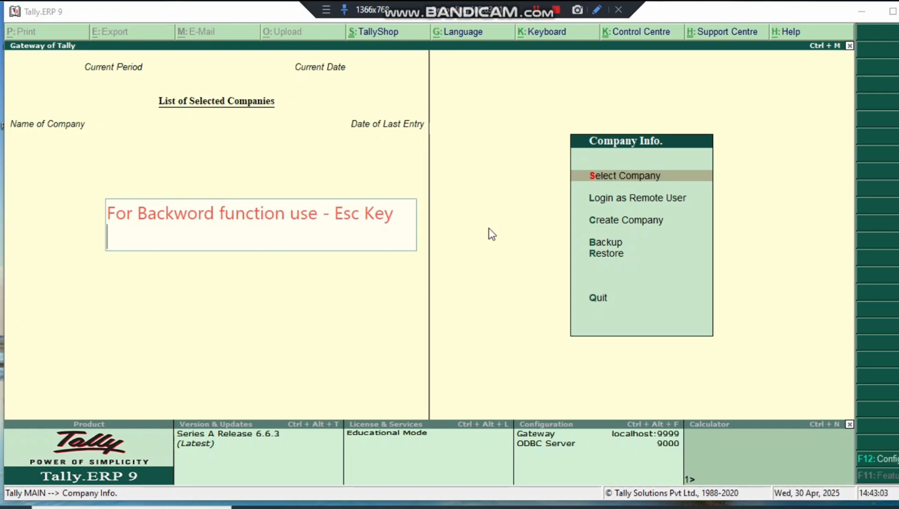
{"action": "type", "text": "And For Forwar"}
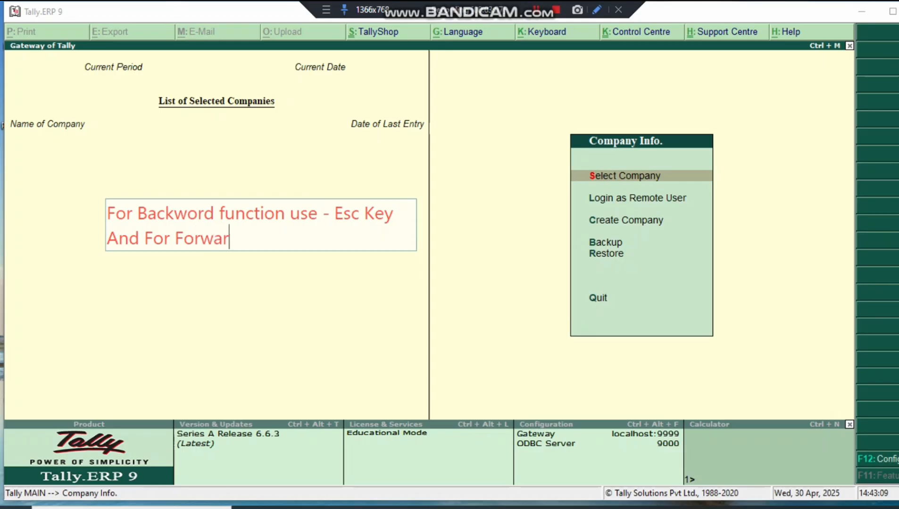
{"action": "type", "text": "d use - Enter K"}
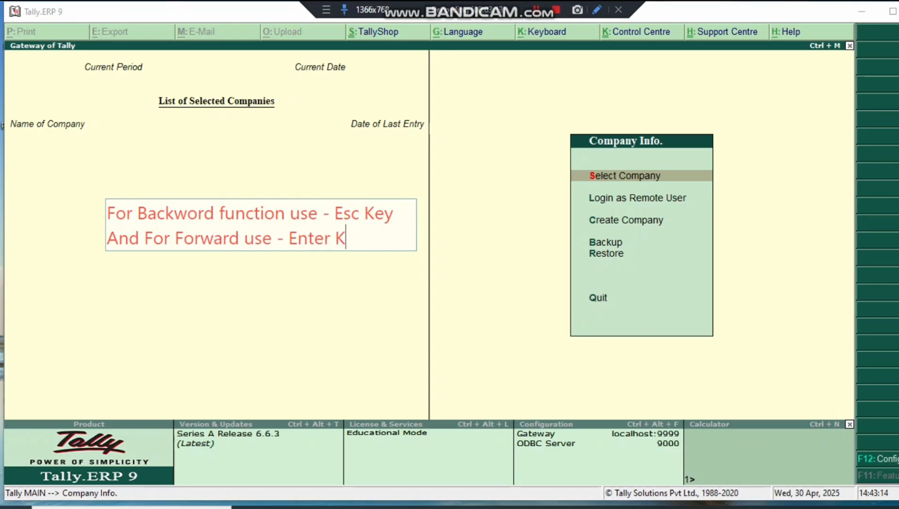
{"action": "type", "text": "ey or "}
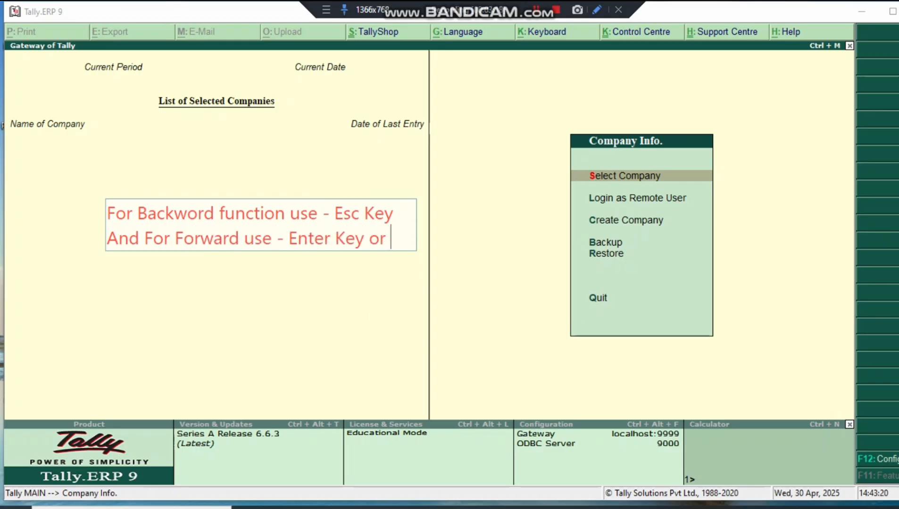
{"action": "type", "text": "Mouse Left"}
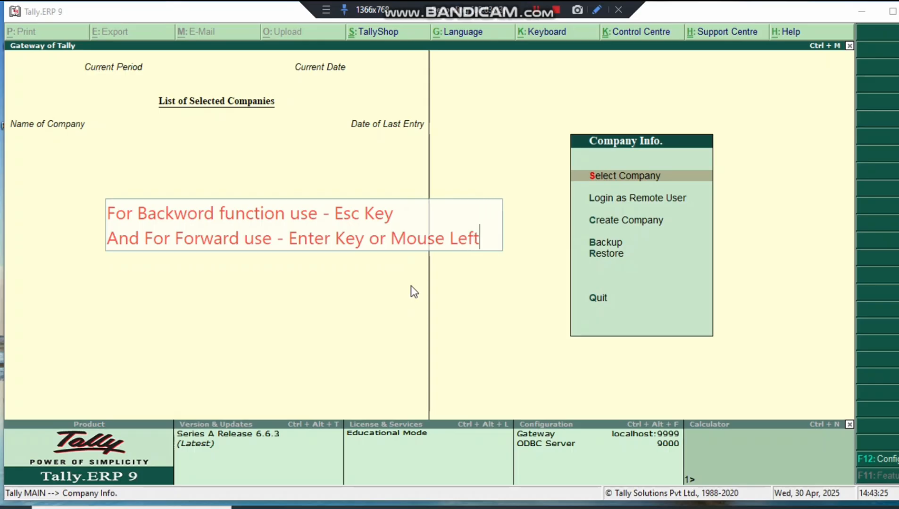
{"action": "key", "text": "BackSpace"}
{"action": "key", "text": "BackSpace"}
{"action": "key", "text": "BackSpace"}
{"action": "key", "text": "BackSpace"}
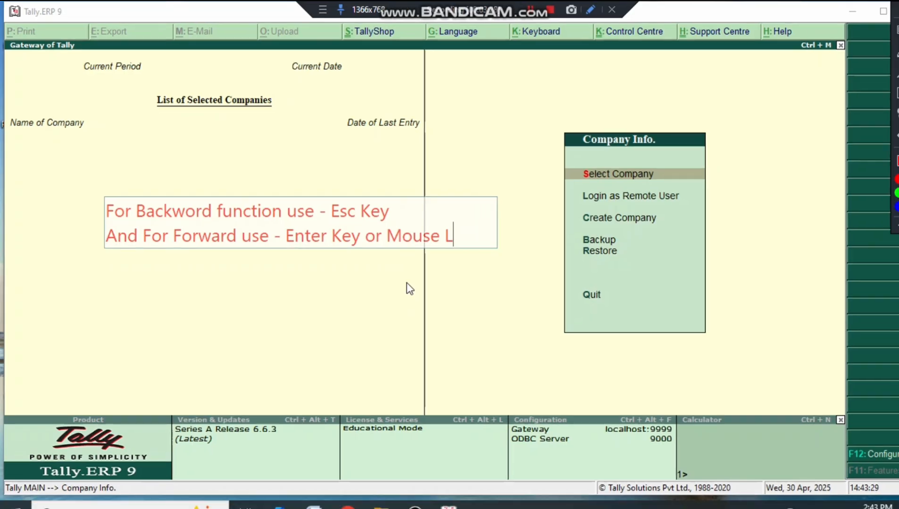
{"action": "type", "text": "key"}
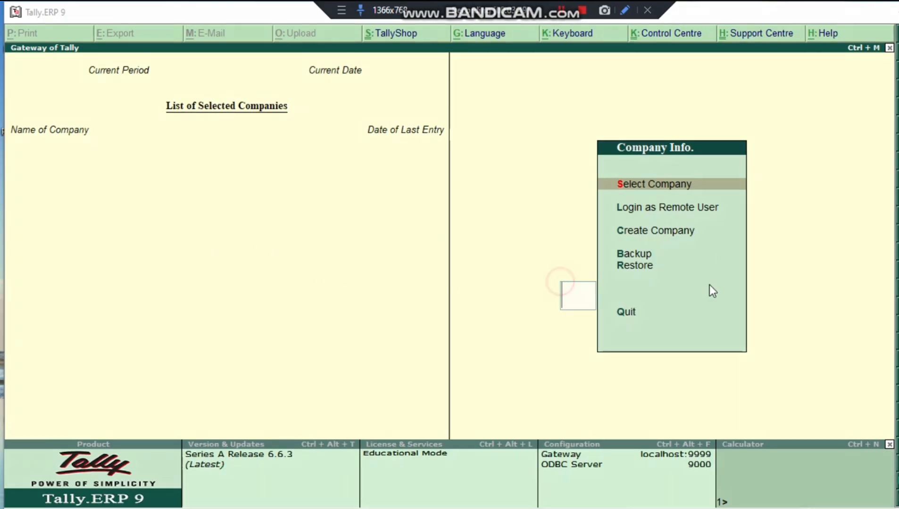
Start the outline note with 'start>' and '1. creat your company ( so lets know how to creat your comapany).'
{"action": "left_click", "coordinate": [182, 198]}
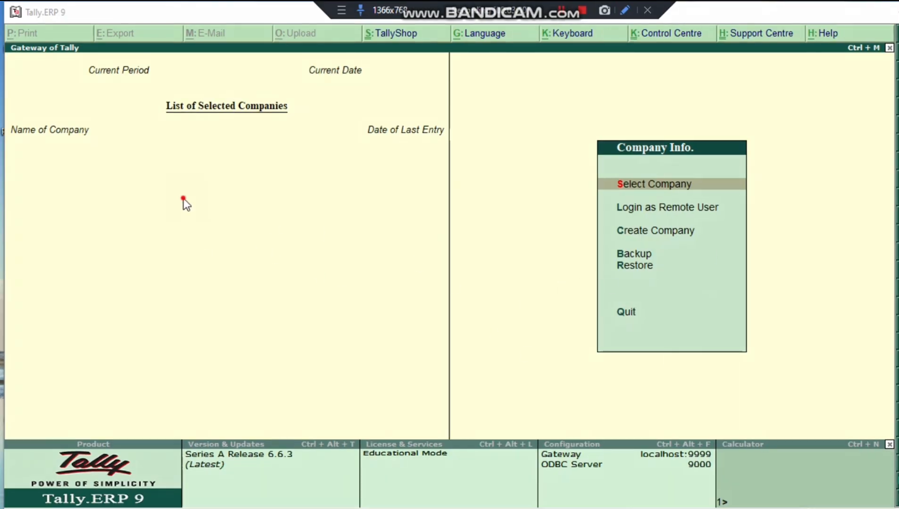
{"action": "left_click", "coordinate": [144, 175]}
{"action": "type", "text": "stat"}
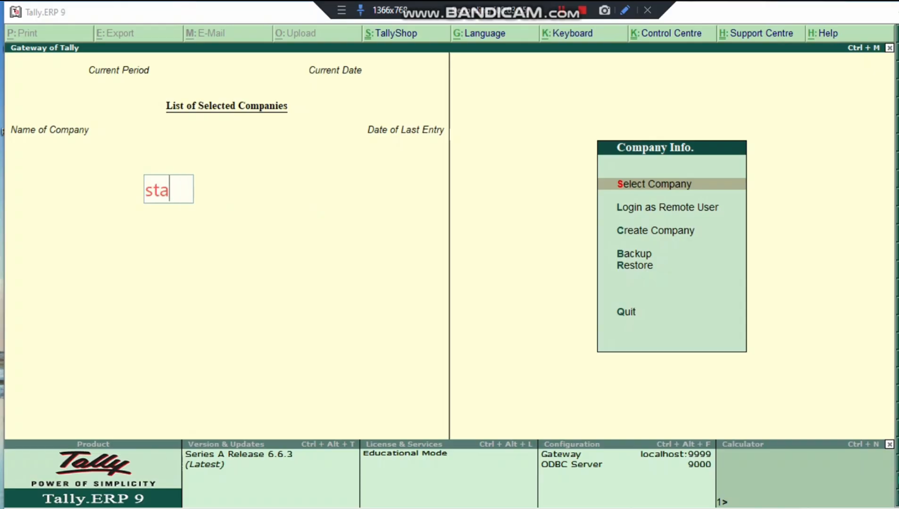
{"action": "key", "text": "BackSpace"}
{"action": "type", "text": "rt>"}
{"action": "key", "text": "Return"}
{"action": "key", "text": "Return"}
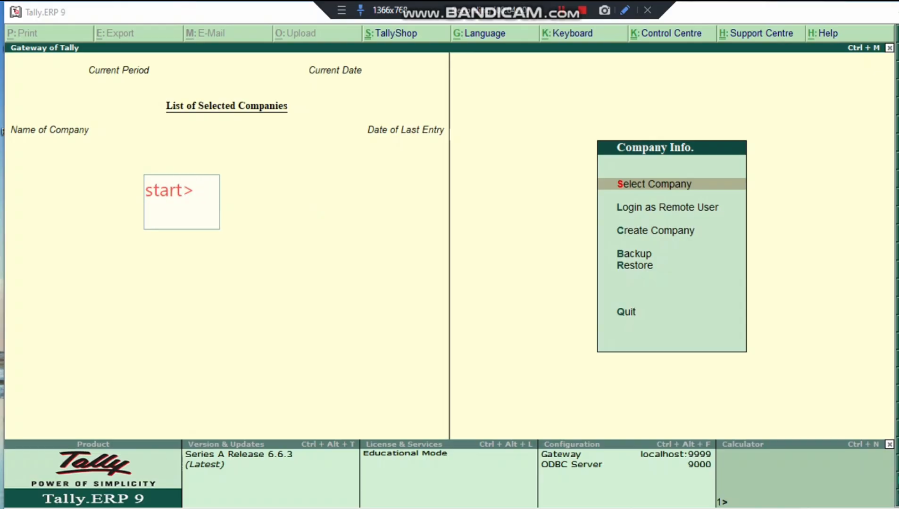
{"action": "type", "text": "1. "}
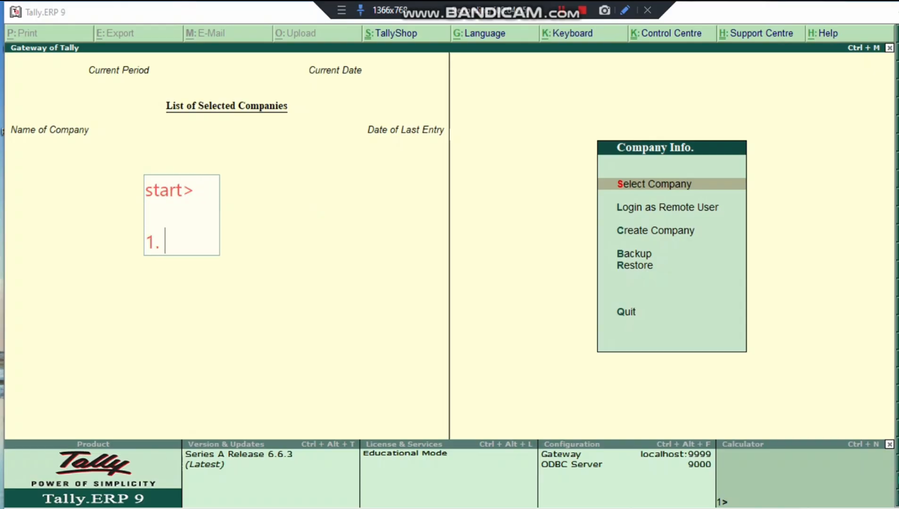
{"action": "type", "text": "creat your company"}
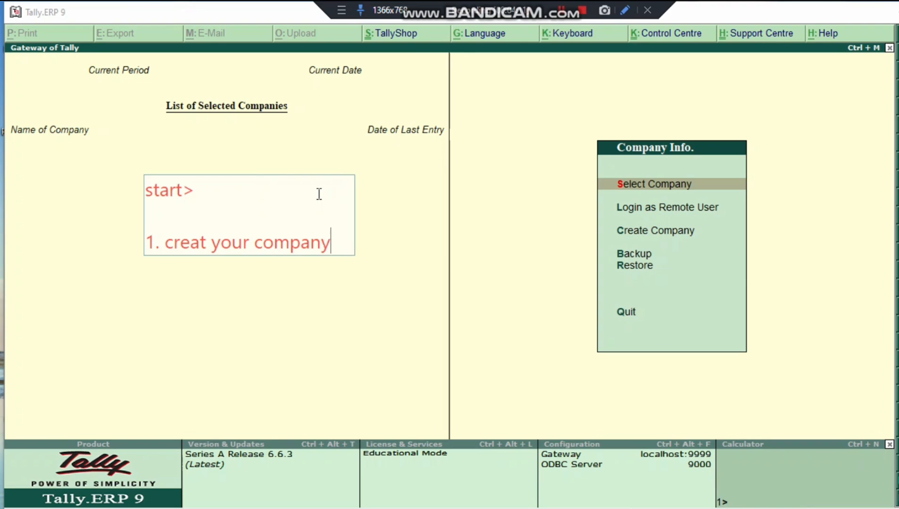
{"action": "key", "text": "Return"}
{"action": "type", "text": "( so lets know h"}
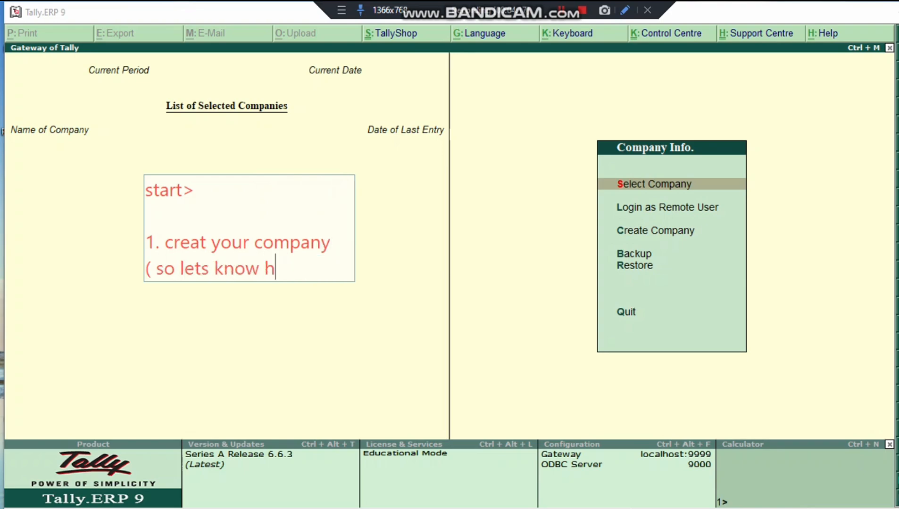
{"action": "type", "text": "ow to creat your comapany"}
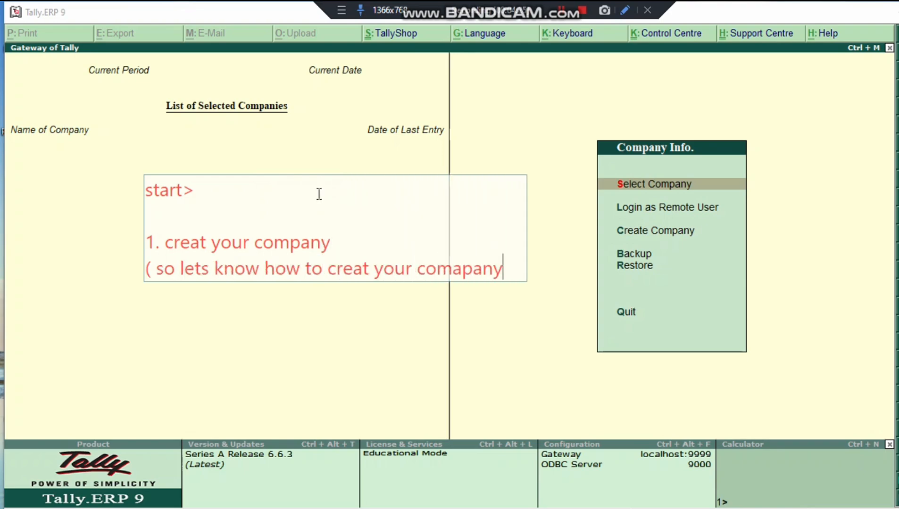
{"action": "left_click_drag", "start_coordinate": [314, 245], "coordinate": [225, 240]}
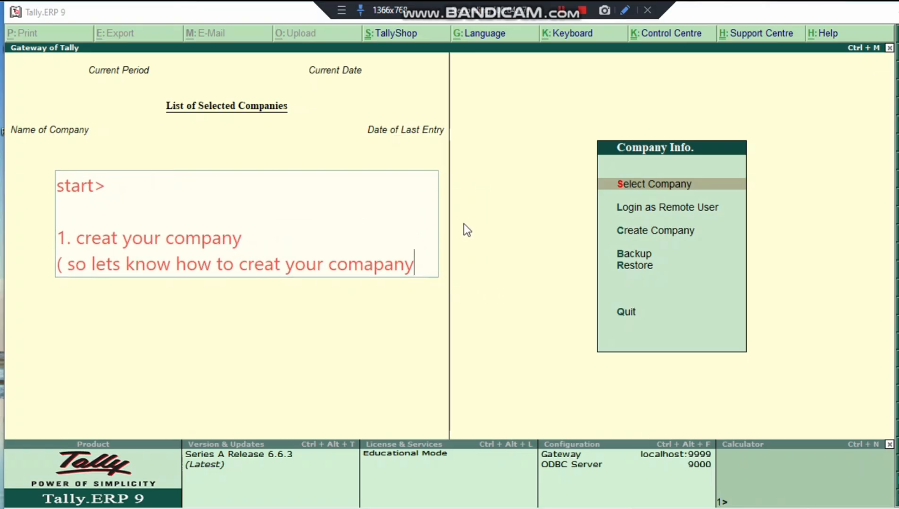
{"action": "type", "text": ")."}
Add outline lines '2. select company' and '3. creat Ledgers and Many more....'
{"action": "key", "text": "Return"}
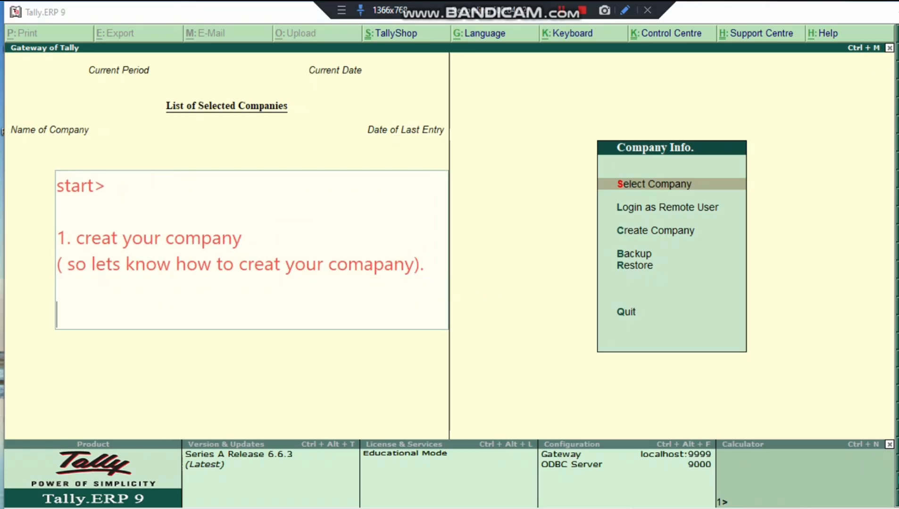
{"action": "type", "text": "2. select company"}
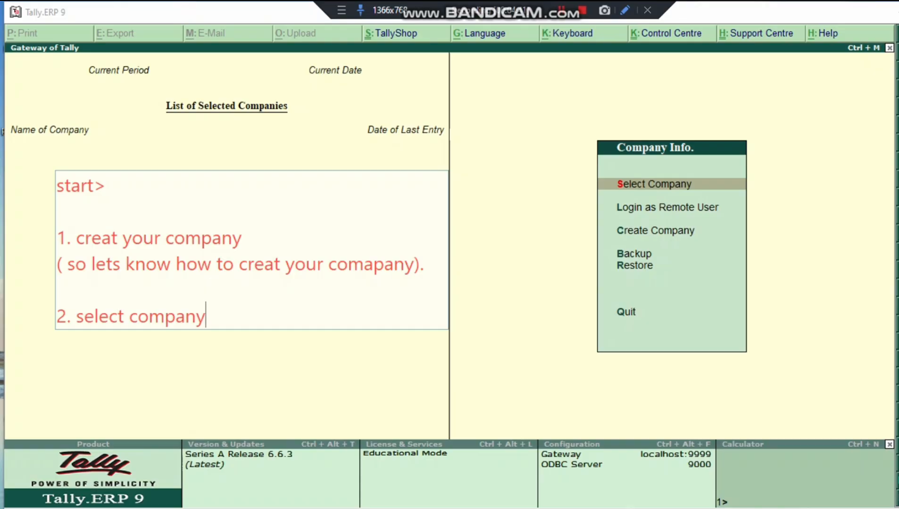
{"action": "key", "text": "Return"}
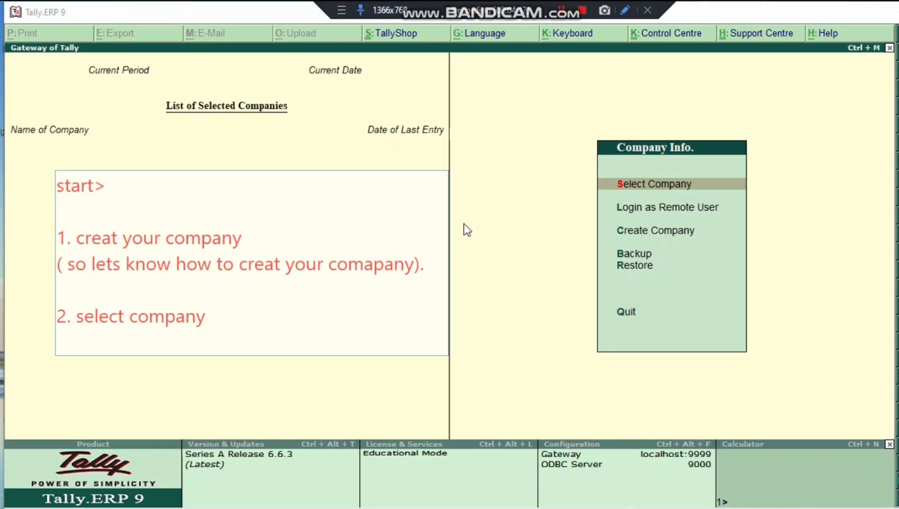
{"action": "type", "text": "3. creat Ledgers"}
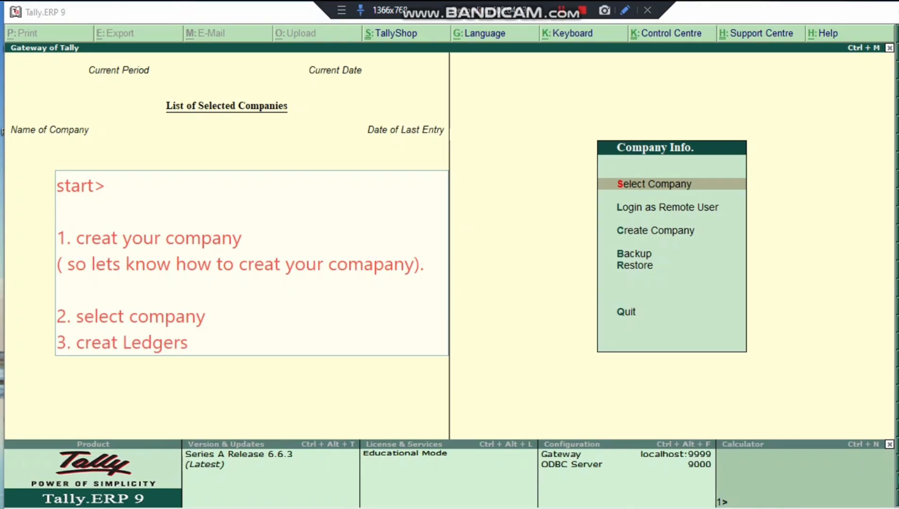
{"action": "type", "text": " and Many more"}
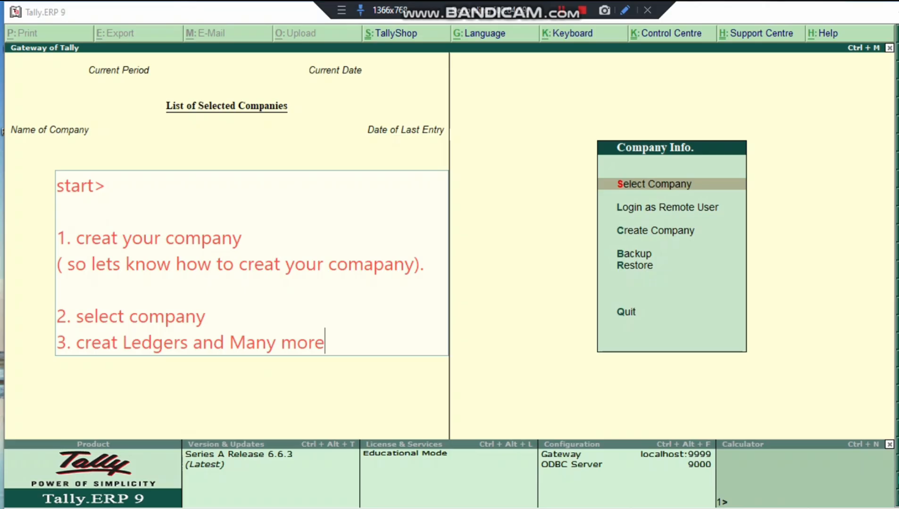
{"action": "type", "text": "...."}
{"action": "left_click", "coordinate": [879, 123]}
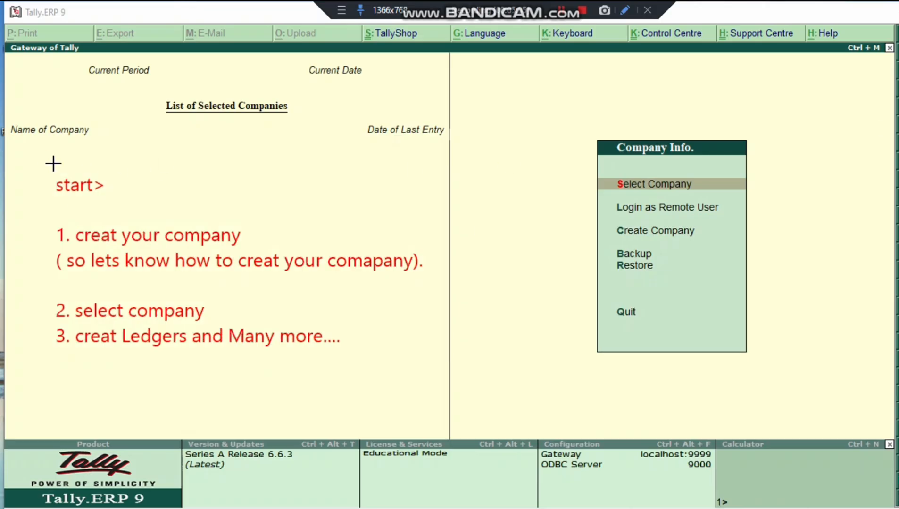
{"action": "left_click_drag", "start_coordinate": [53, 163], "coordinate": [431, 372]}
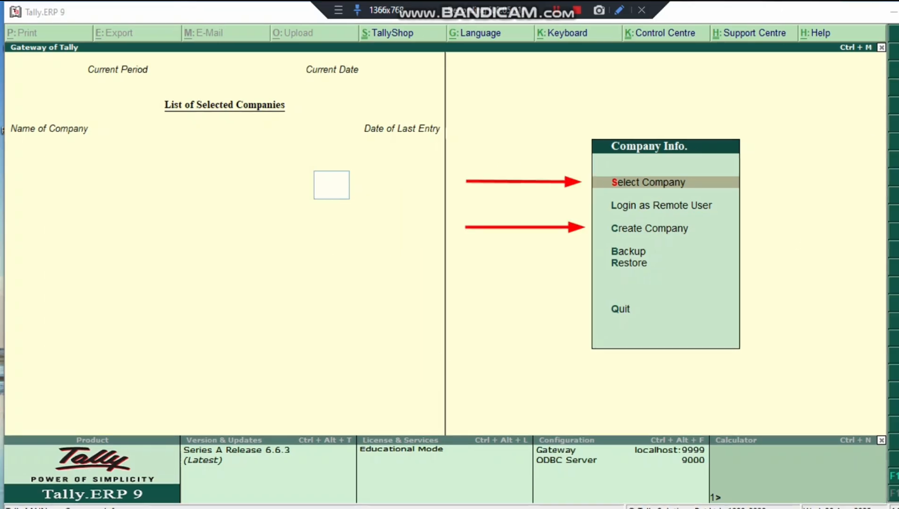
Label the arrows 'for sPrecreated company to open' and 'Creat a new comapny'
{"action": "type", "text": "for "}
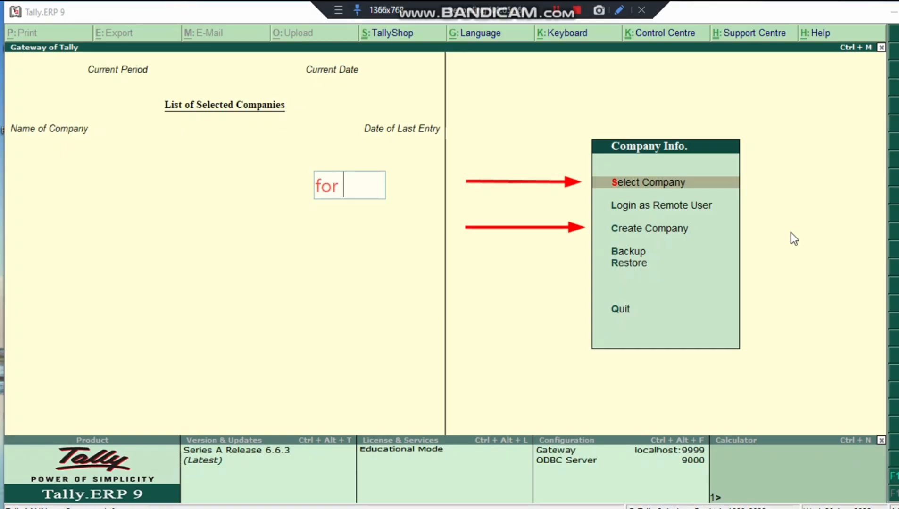
{"action": "type", "text": "sPrecreated"}
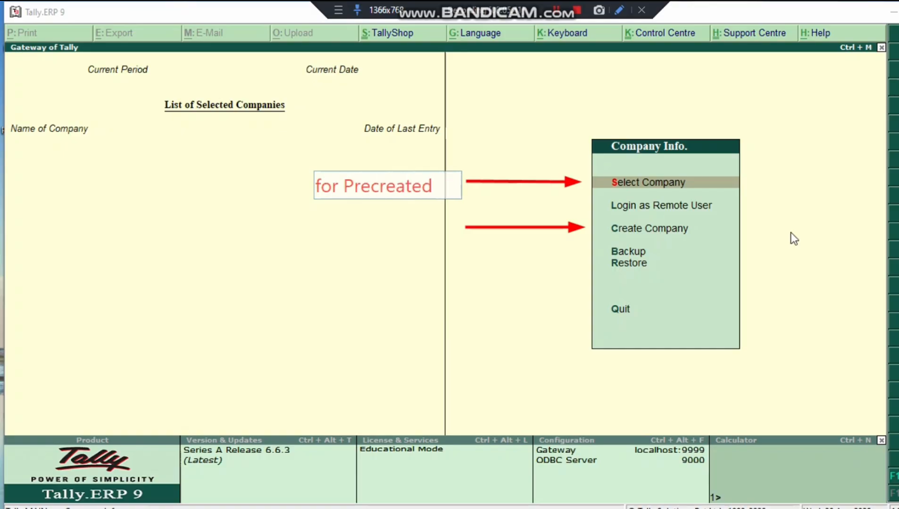
{"action": "type", "text": " company"}
{"action": "key", "text": "Return"}
{"action": "type", "text": "to open"}
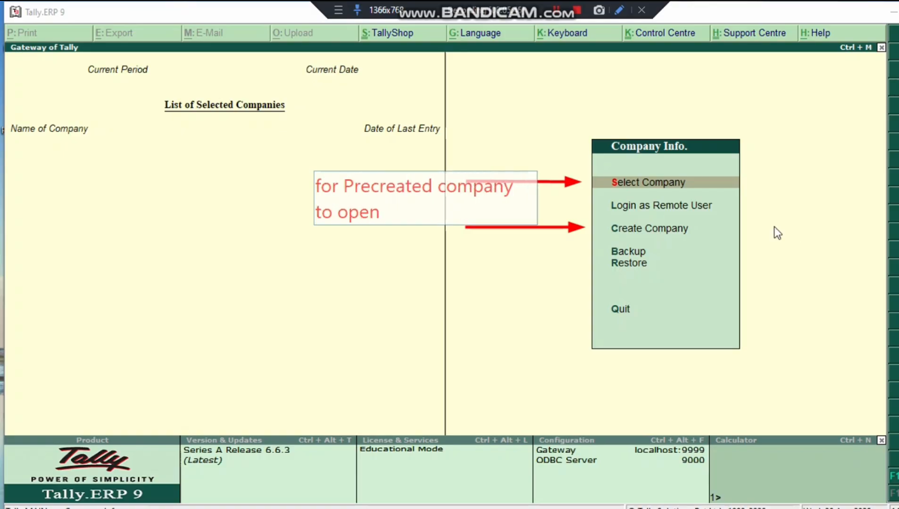
{"action": "mouse_move", "coordinate": [383, 205]}
{"action": "left_mouse_down"}
{"action": "mouse_move", "coordinate": [303, 181]}
{"action": "mouse_move", "coordinate": [356, 183]}
{"action": "left_mouse_up"}
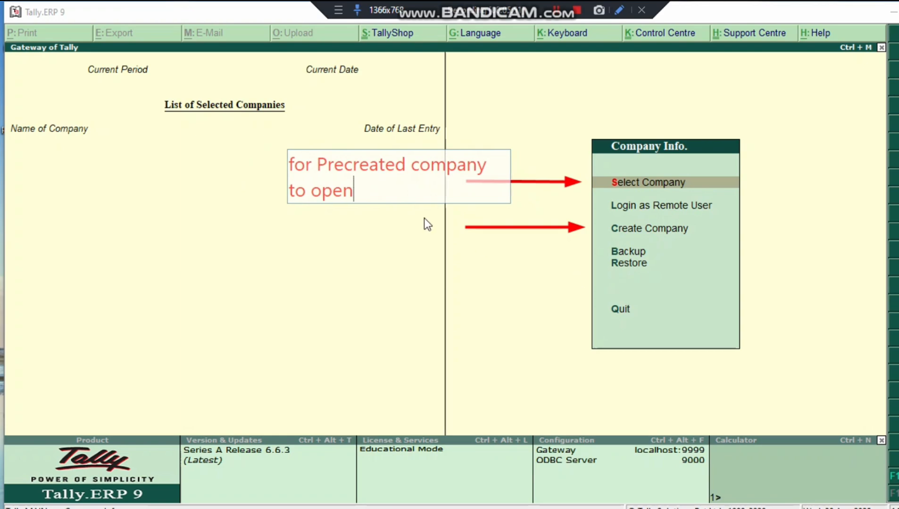
{"action": "left_click", "coordinate": [311, 218]}
{"action": "type", "text": "Creat a new comapny"}
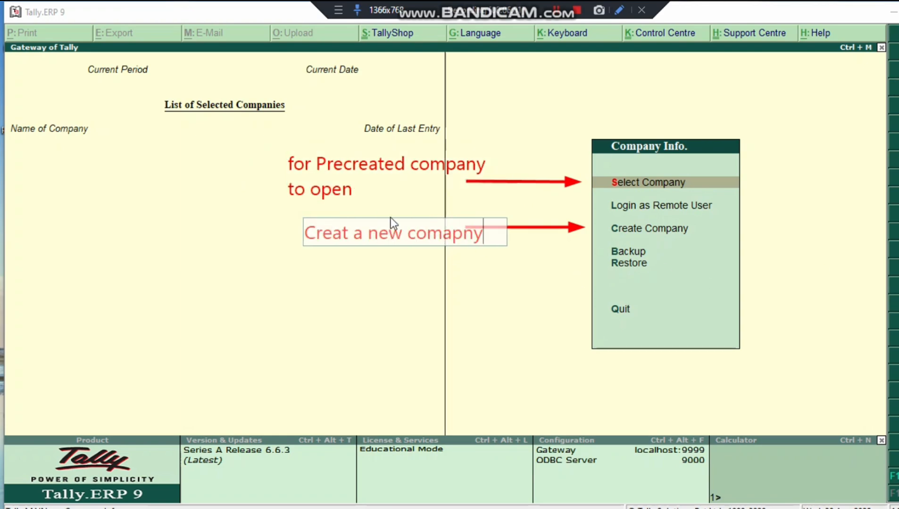
{"action": "left_click_drag", "start_coordinate": [405, 230], "coordinate": [380, 223]}
{"action": "left_click", "coordinate": [494, 333]}
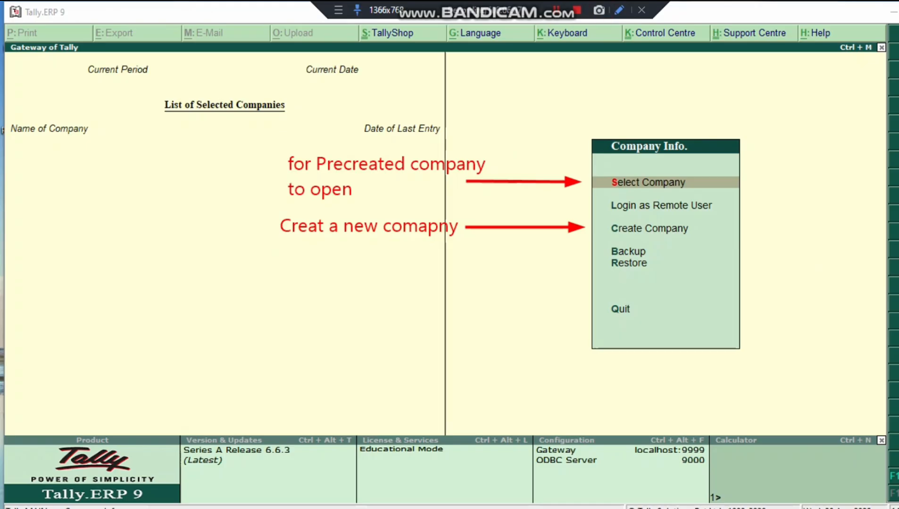
Box the Select Company and Create Company options, then start creating a new company
{"action": "left_click_drag", "start_coordinate": [605, 167], "coordinate": [704, 193]}
{"action": "left_click_drag", "start_coordinate": [602, 218], "coordinate": [703, 239]}
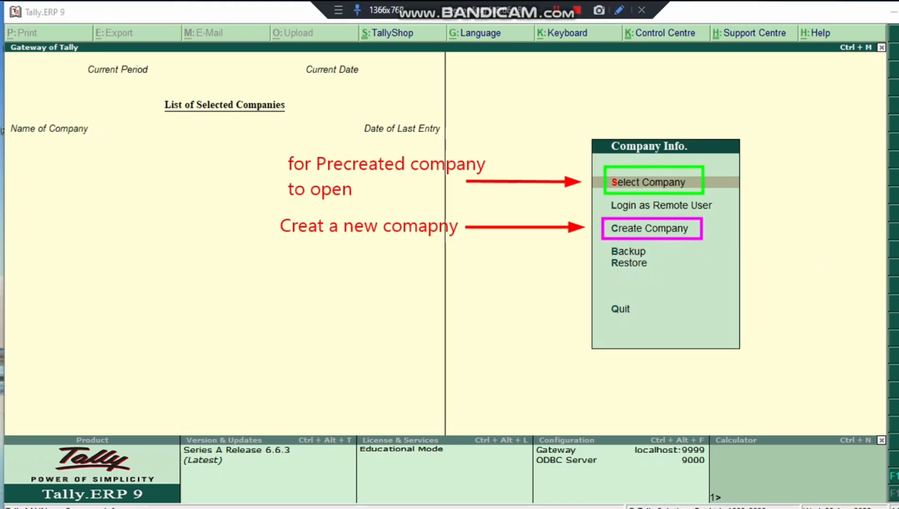
{"action": "key", "text": "Down"}
{"action": "key", "text": "Down"}
{"action": "key", "text": "Down"}
{"action": "key", "text": "Up"}
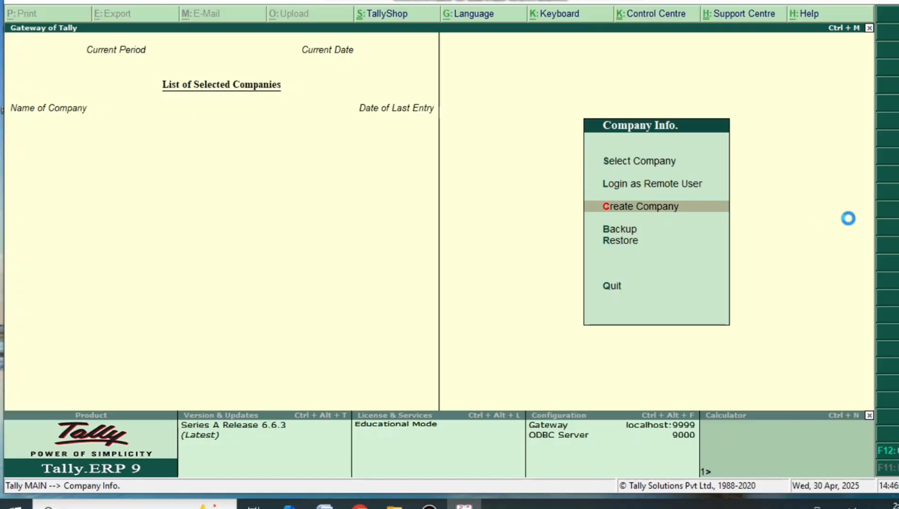
{"action": "key", "text": "Return"}
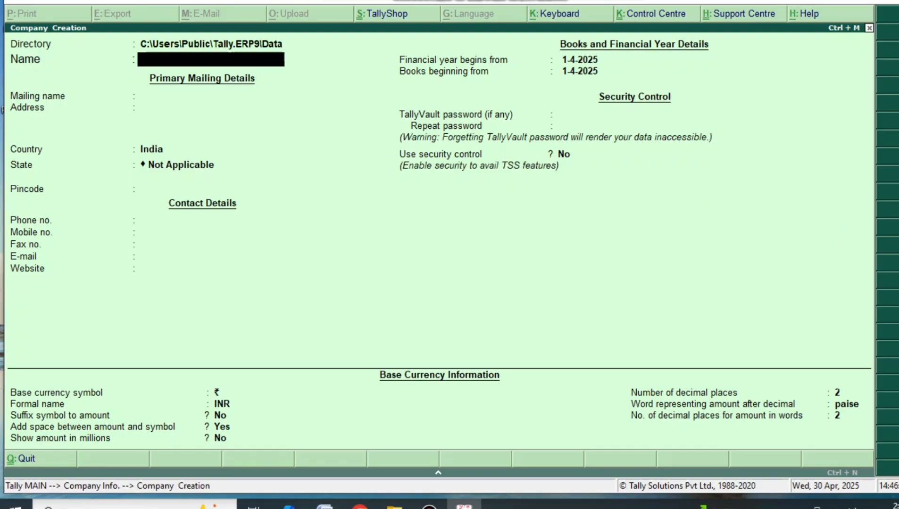
Draw arrows at the Name, Mailing name, Address, Country, State and Pincode fields
{"action": "left_click_drag", "start_coordinate": [386, 86], "coordinate": [288, 62]}
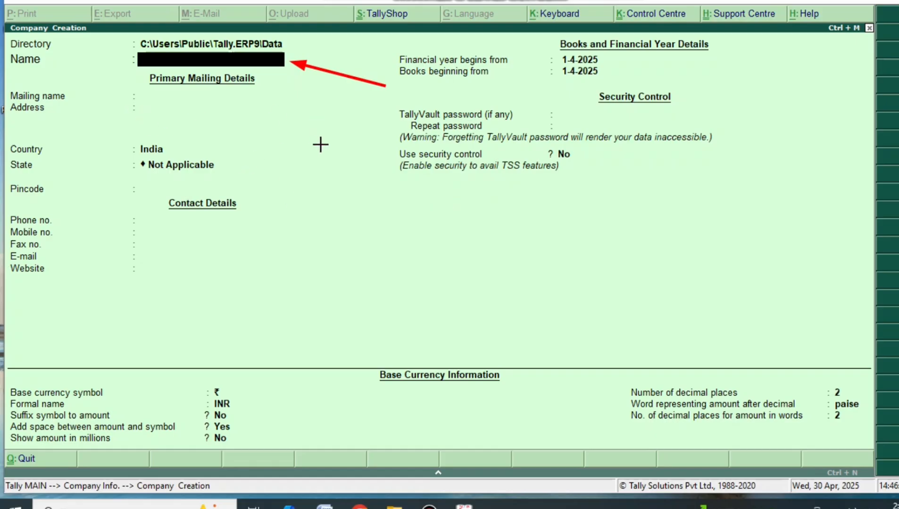
{"action": "left_click_drag", "start_coordinate": [275, 101], "coordinate": [75, 96]}
{"action": "left_click_drag", "start_coordinate": [17, 120], "coordinate": [176, 113]}
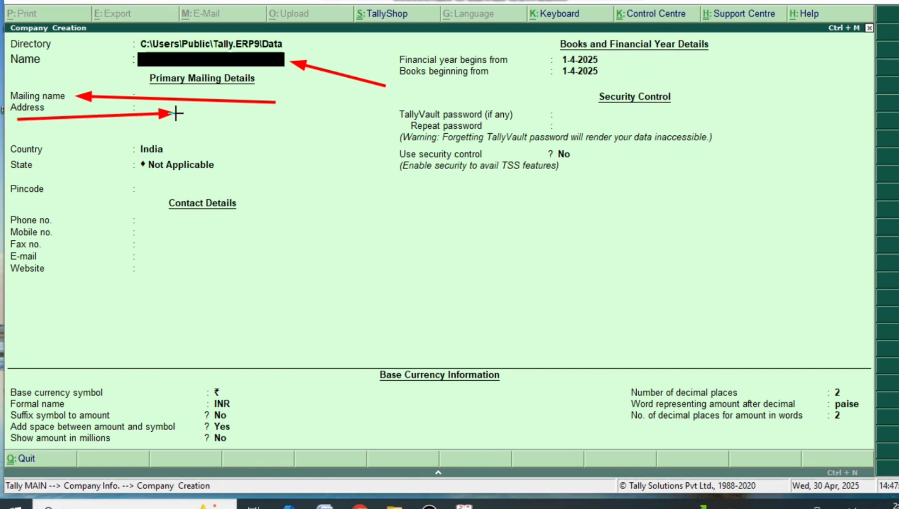
{"action": "left_click_drag", "start_coordinate": [261, 157], "coordinate": [177, 152]}
{"action": "mouse_move", "coordinate": [302, 188]}
{"action": "left_mouse_down"}
{"action": "mouse_move", "coordinate": [215, 167]}
{"action": "mouse_move", "coordinate": [209, 186]}
{"action": "mouse_move", "coordinate": [70, 189]}
{"action": "left_mouse_up"}
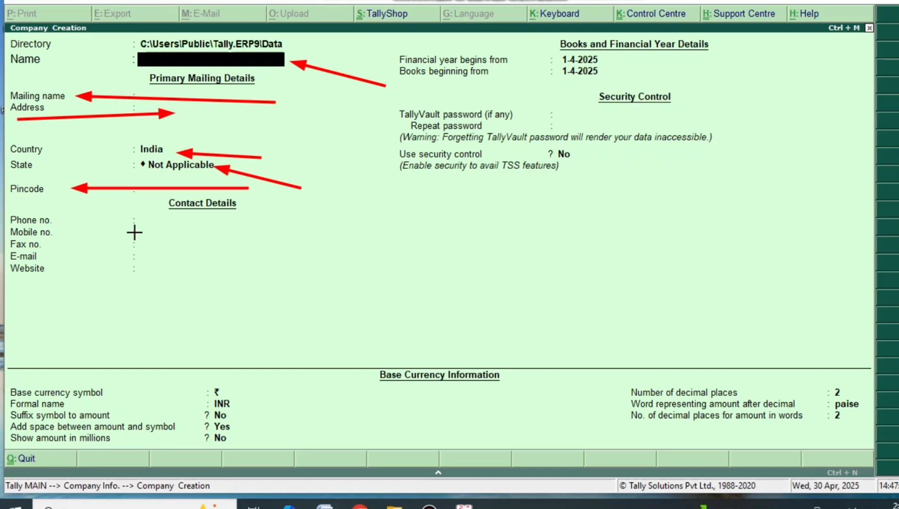
Draw arrows at the Phone, Mobile, Fax, E-mail and Website fields
{"action": "left_click_drag", "start_coordinate": [85, 228], "coordinate": [129, 221]}
{"action": "left_click_drag", "start_coordinate": [71, 237], "coordinate": [128, 236]}
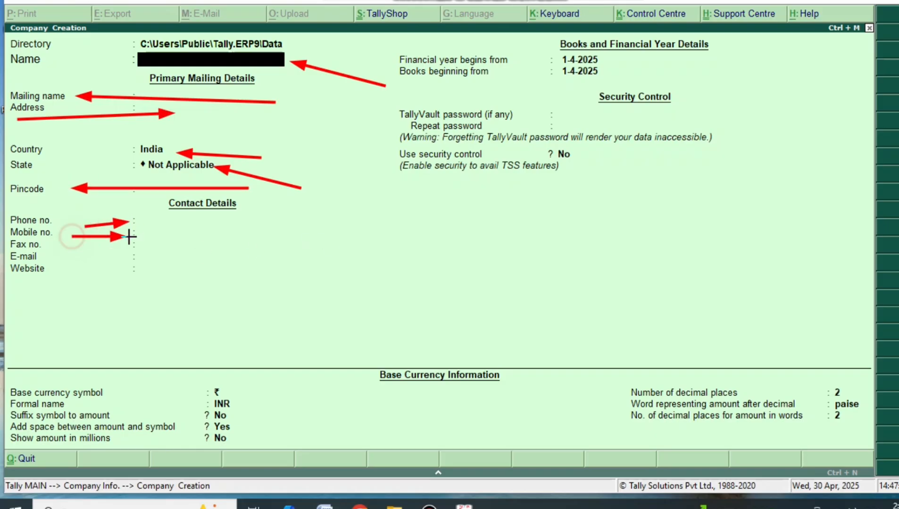
{"action": "mouse_move", "coordinate": [70, 246]}
{"action": "left_mouse_down"}
{"action": "mouse_move", "coordinate": [122, 246]}
{"action": "mouse_move", "coordinate": [139, 259]}
{"action": "left_mouse_up"}
{"action": "left_click_drag", "start_coordinate": [75, 275], "coordinate": [133, 274]}
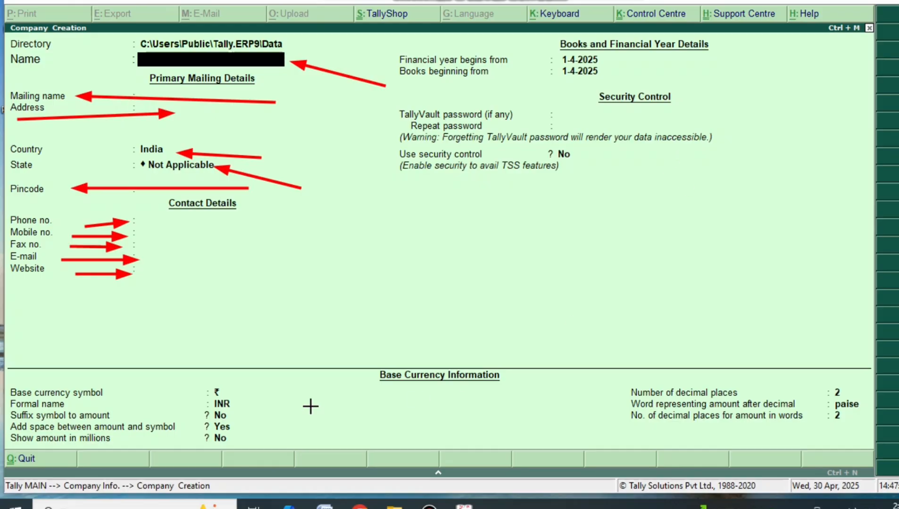
Draw arrows at the INR formal name, suffix symbol and show-in-millions currency settings
{"action": "left_click_drag", "start_coordinate": [309, 396], "coordinate": [236, 403]}
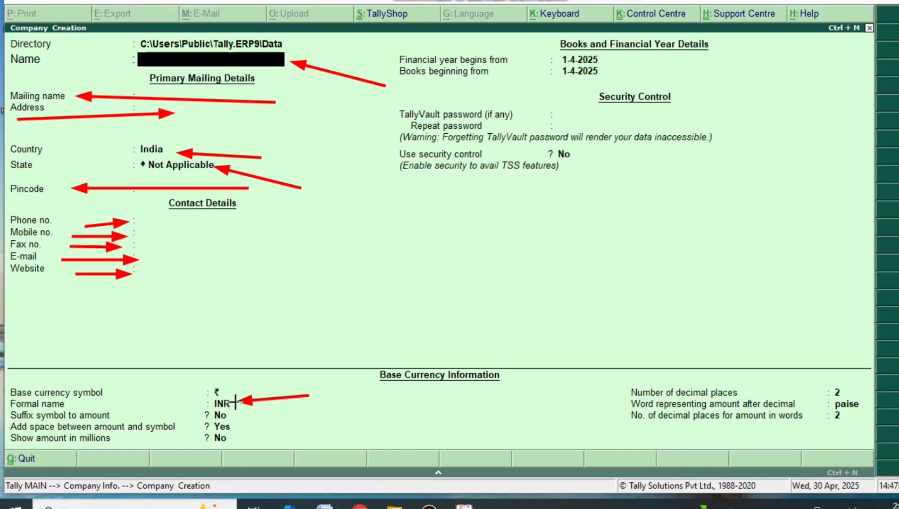
{"action": "left_click_drag", "start_coordinate": [430, 416], "coordinate": [231, 411]}
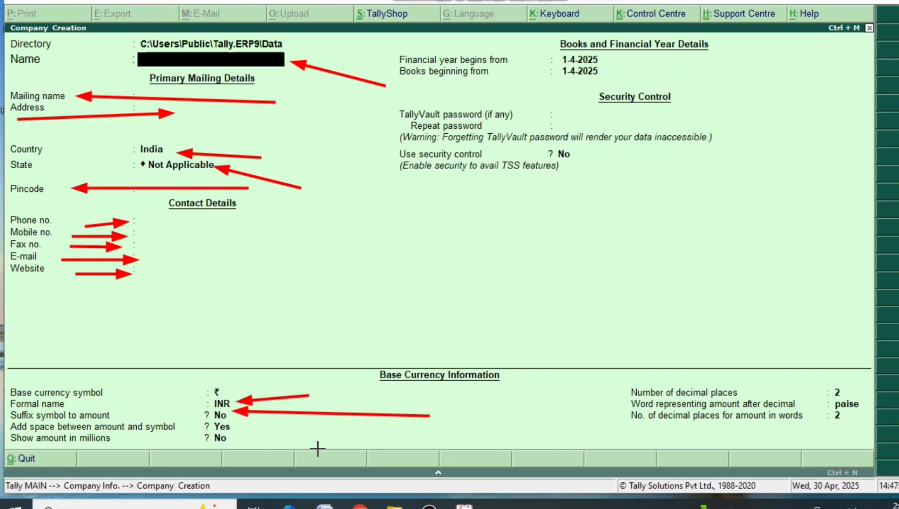
{"action": "left_click_drag", "start_coordinate": [321, 441], "coordinate": [236, 435]}
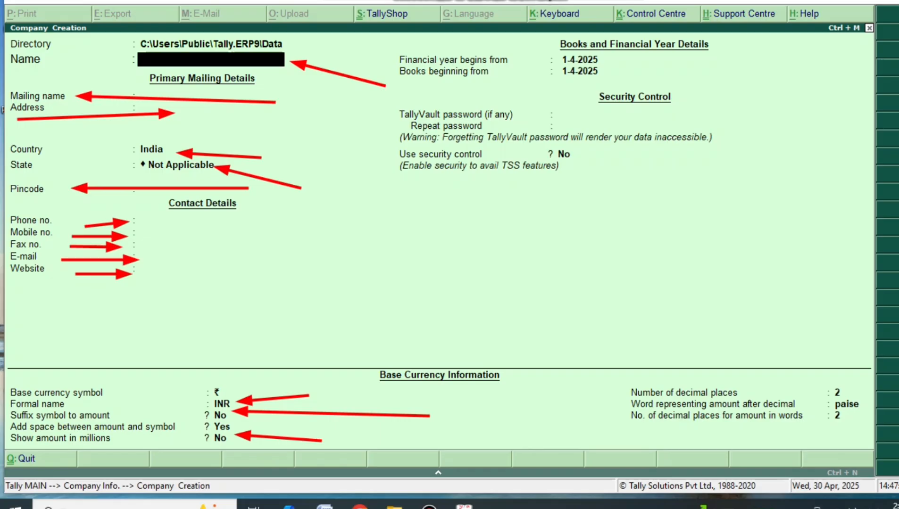
Enter 'Cavincare Pvt Ltd.' in the company Name field
{"action": "left_click", "coordinate": [285, 104]}
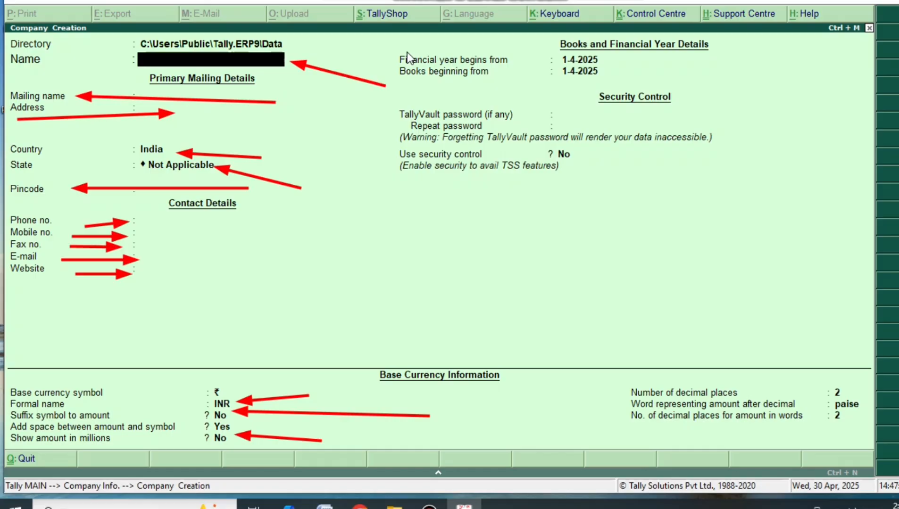
{"action": "type", "text": "Cavincare "}
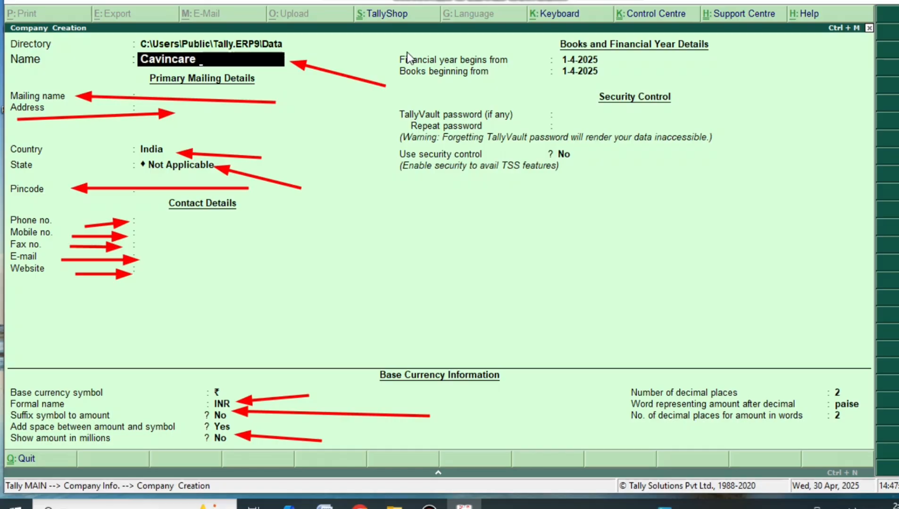
{"action": "type", "text": "Pvt Ltd"}
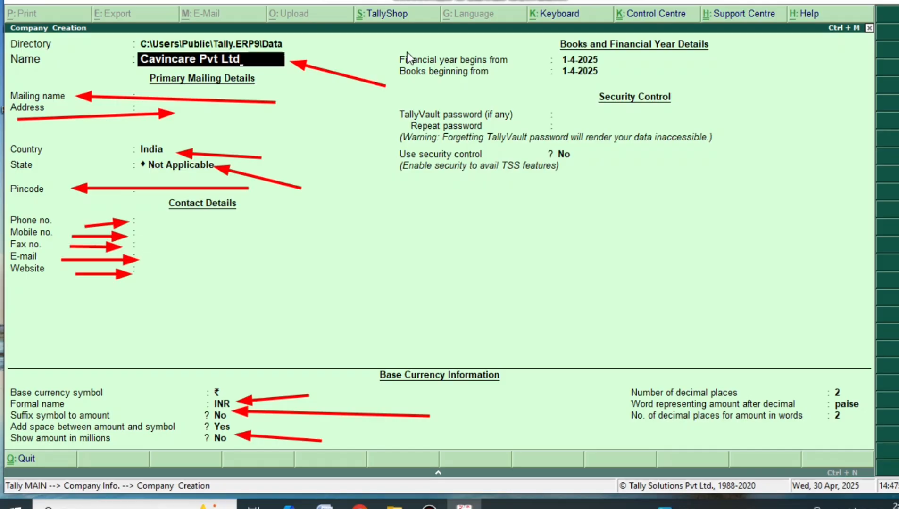
{"action": "type", "text": "."}
{"action": "left_click", "coordinate": [297, 40]}
{"action": "left_click", "coordinate": [896, 152]}
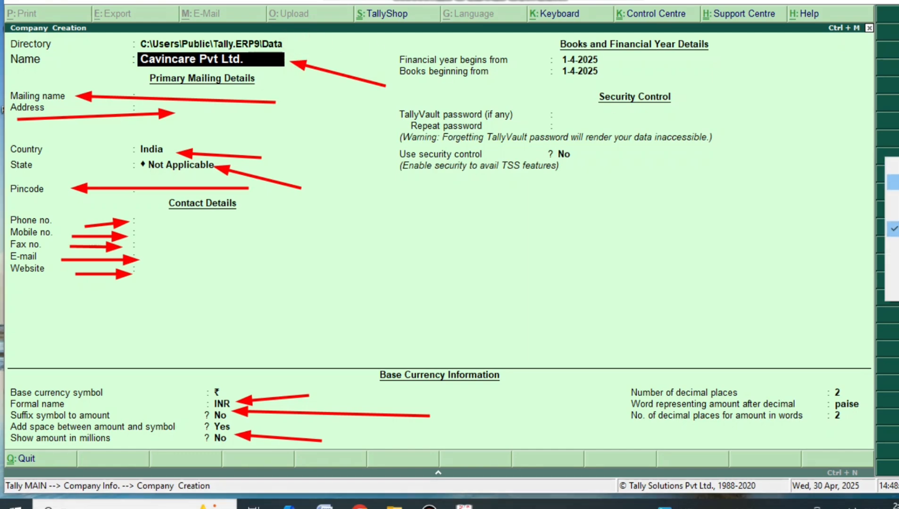
{"action": "left_click", "coordinate": [893, 198]}
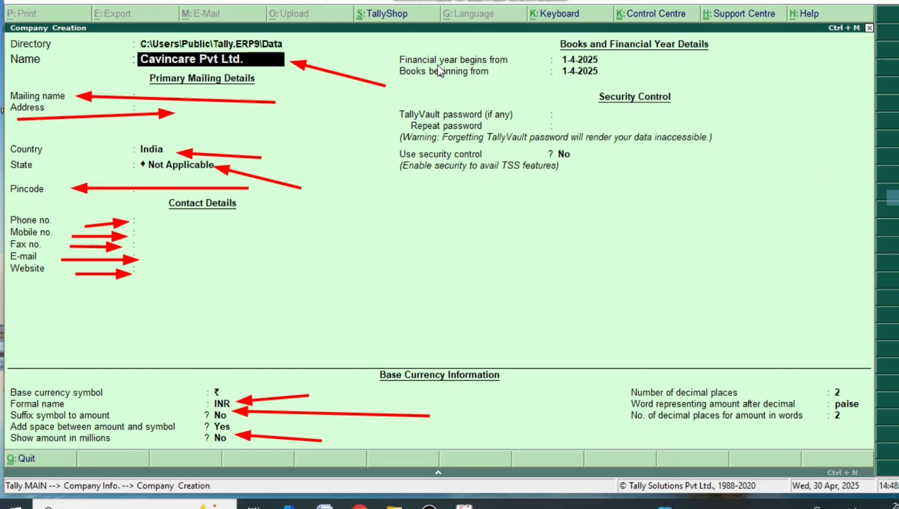
Add the note 'thst's our company name' beside the Name field
{"action": "left_click", "coordinate": [290, 37]}
{"action": "type", "text": "thst"}
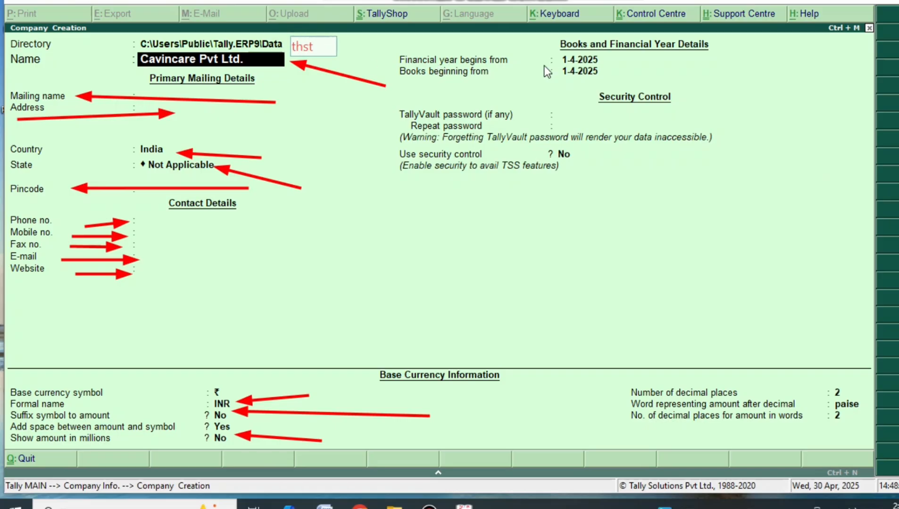
{"action": "type", "text": "'s our compan"}
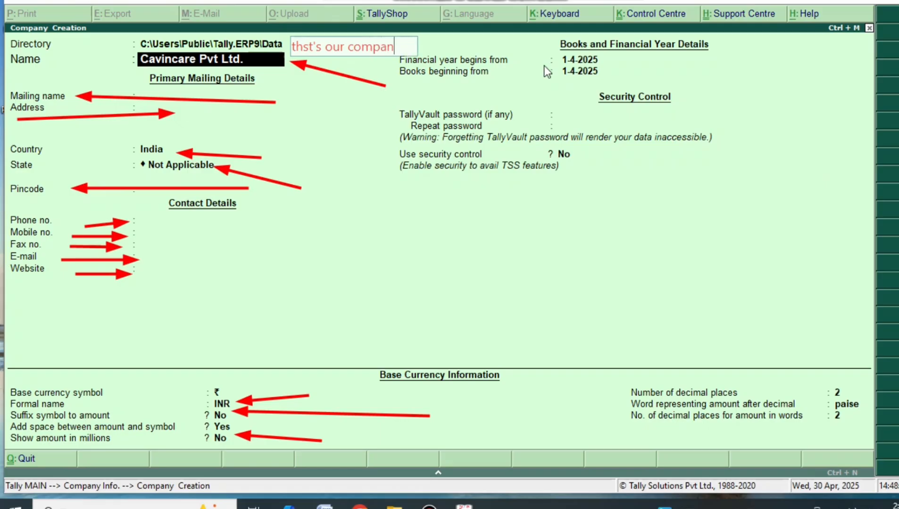
{"action": "type", "text": "y name"}
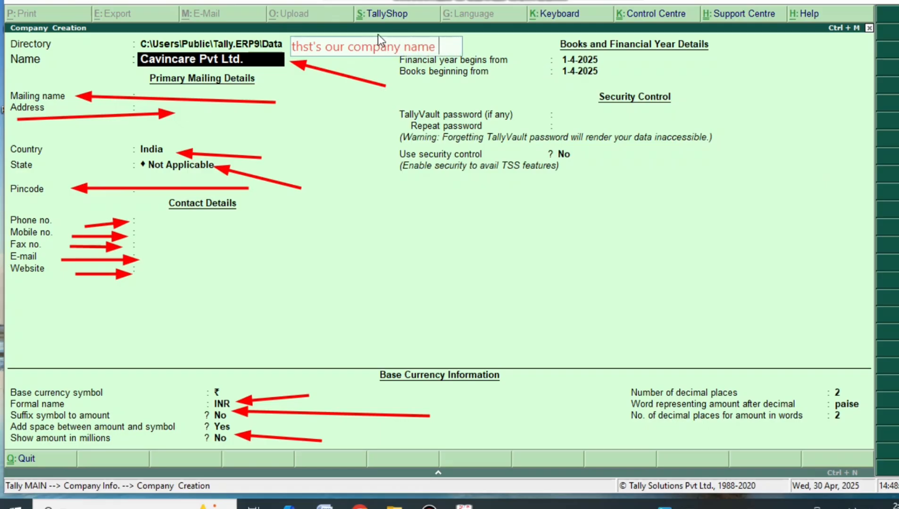
{"action": "mouse_move", "coordinate": [369, 47]}
{"action": "left_mouse_down"}
{"action": "mouse_move", "coordinate": [291, 58]}
{"action": "mouse_move", "coordinate": [366, 46]}
{"action": "left_mouse_up"}
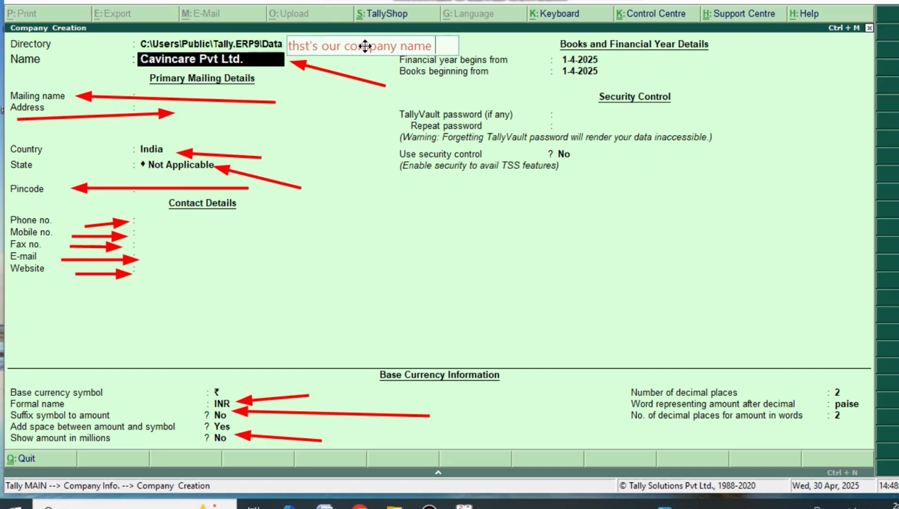
{"action": "double_click", "coordinate": [306, 48]}
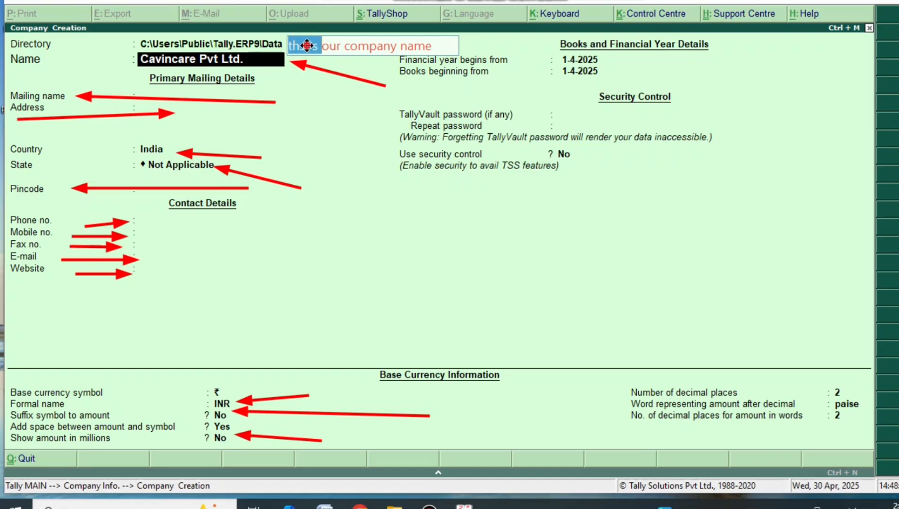
{"action": "double_click", "coordinate": [427, 46]}
{"action": "left_click", "coordinate": [308, 87]}
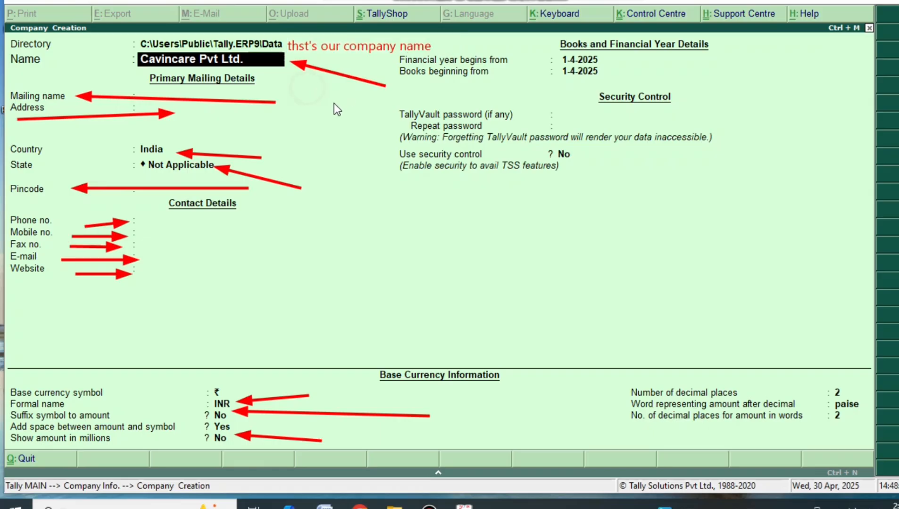
Enter the address lines 'Jalalabad Shahjahanpur' and 'SHAHJAHANPUR'
{"action": "key", "text": "Return"}
{"action": "key", "text": "Return"}
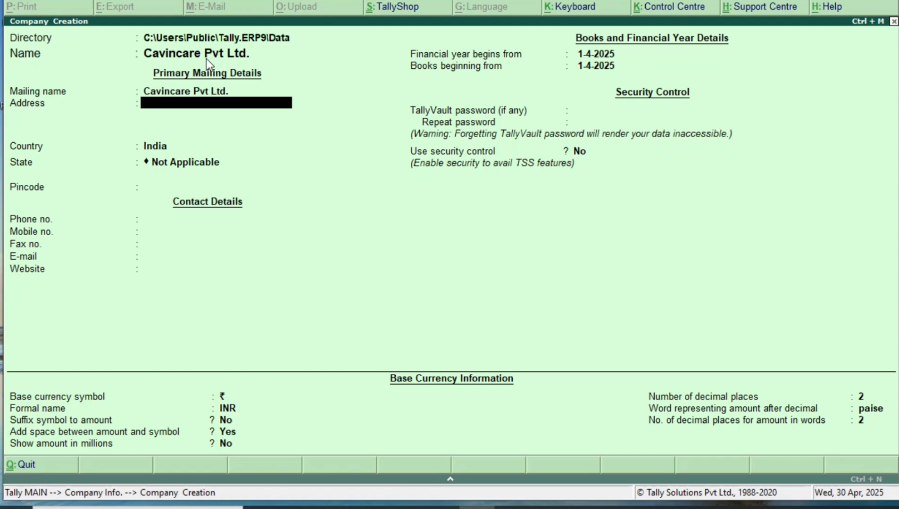
{"action": "type", "text": "Jalalabad Shahjahanpur"}
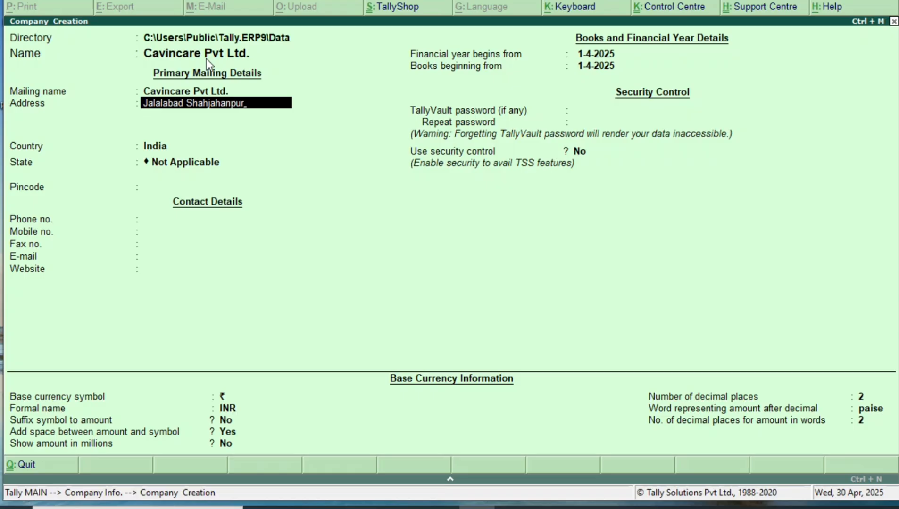
{"action": "key", "text": "Return"}
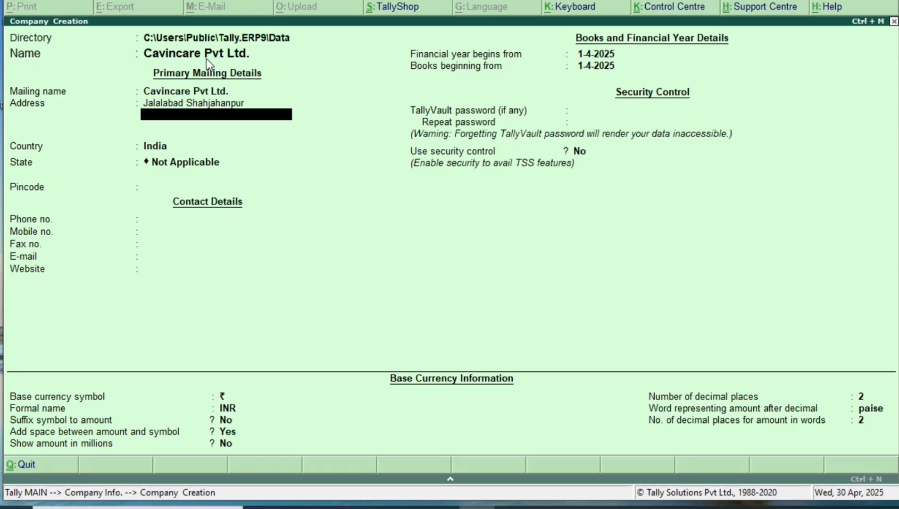
{"action": "type", "text": "SHAHJAHANPUR"}
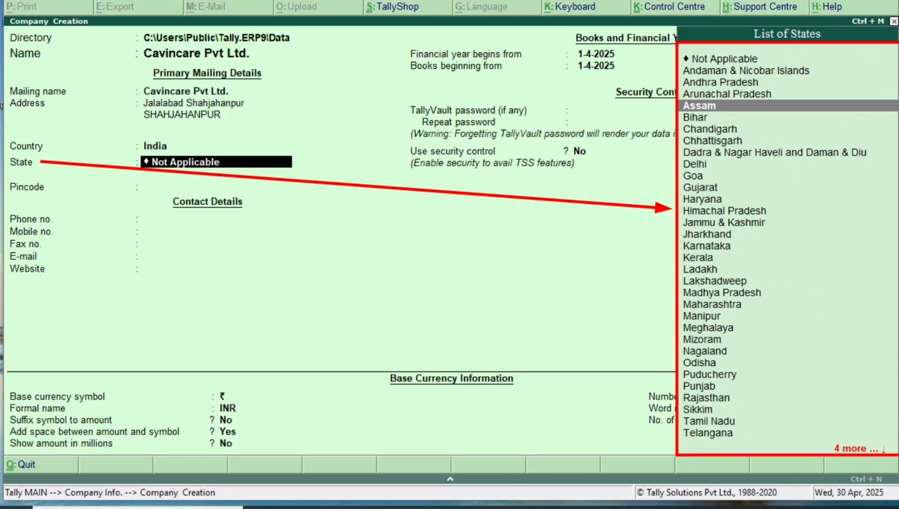
Browse the List of States and select Uttar Pradesh
{"action": "left_click", "coordinate": [849, 211]}
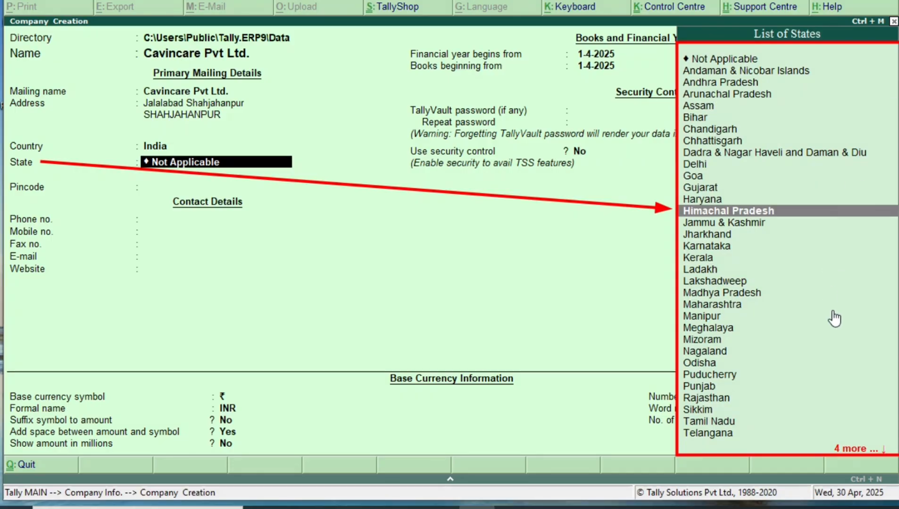
{"action": "key", "text": "Down"}
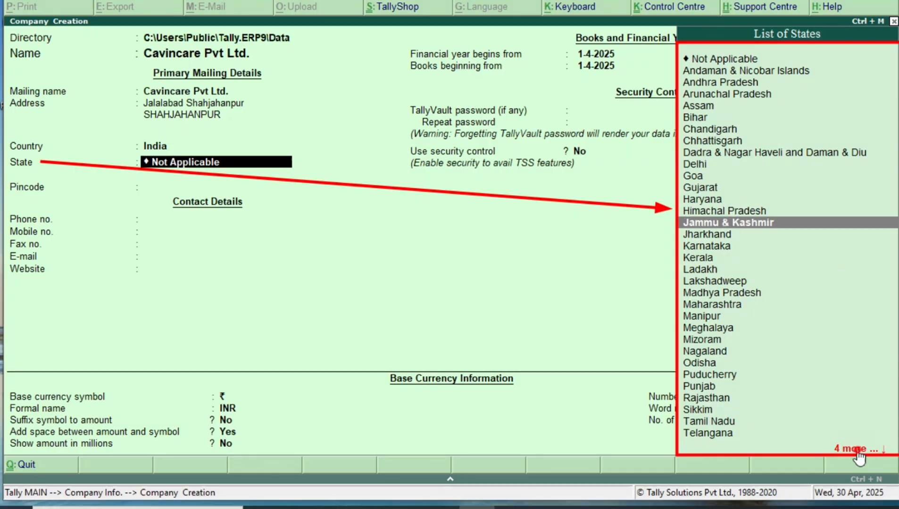
{"action": "left_click", "coordinate": [858, 452]}
{"action": "left_click", "coordinate": [885, 451]}
{"action": "left_click", "coordinate": [886, 451]}
{"action": "left_click", "coordinate": [885, 451]}
{"action": "left_click", "coordinate": [886, 451]}
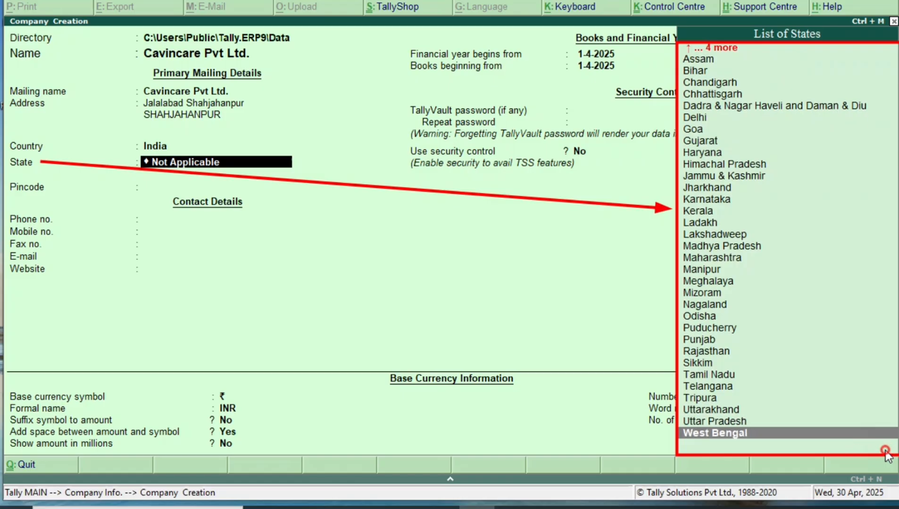
{"action": "key", "text": "Up"}
{"action": "key", "text": "Up"}
{"action": "key", "text": "Up"}
{"action": "key", "text": "Up"}
{"action": "key", "text": "Up"}
{"action": "key", "text": "Up"}
{"action": "key", "text": "Up"}
{"action": "key", "text": "Up"}
{"action": "key", "text": "Up"}
{"action": "key", "text": "Up"}
{"action": "key", "text": "Up"}
{"action": "key", "text": "Up"}
{"action": "key", "text": "Up"}
{"action": "key", "text": "Up"}
{"action": "key", "text": "Up"}
{"action": "key", "text": "Up"}
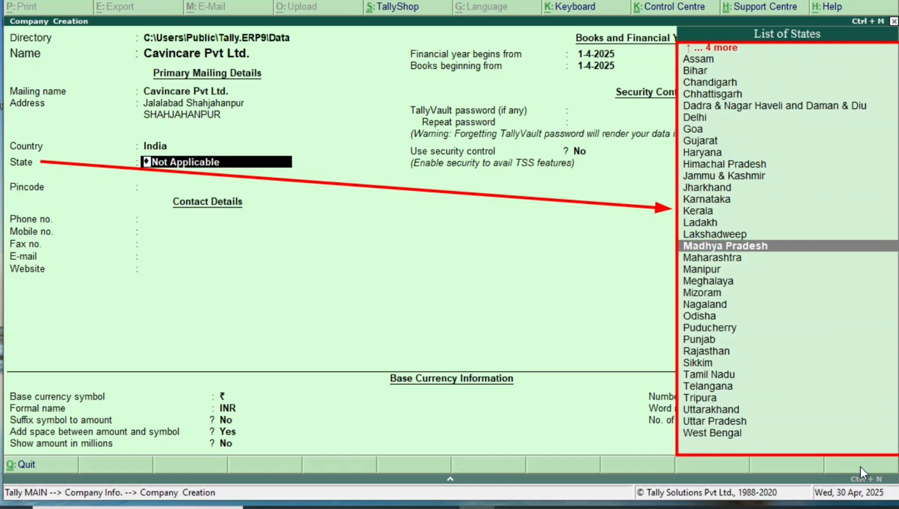
{"action": "key", "text": "Up"}
{"action": "key", "text": "Up"}
{"action": "key", "text": "Up"}
{"action": "key", "text": "Up"}
{"action": "key", "text": "Up"}
{"action": "key", "text": "Up"}
{"action": "key", "text": "Up"}
{"action": "key", "text": "Up"}
{"action": "key", "text": "Up"}
{"action": "key", "text": "Up"}
{"action": "key", "text": "Up"}
{"action": "key", "text": "Up"}
{"action": "key", "text": "Up"}
{"action": "key", "text": "Up"}
{"action": "key", "text": "Up"}
{"action": "key", "text": "Up"}
{"action": "key", "text": "Up"}
{"action": "key", "text": "Up"}
{"action": "key", "text": "Up"}
{"action": "key", "text": "Up"}
{"action": "key", "text": "Down"}
{"action": "key", "text": "Down"}
{"action": "key", "text": "Down"}
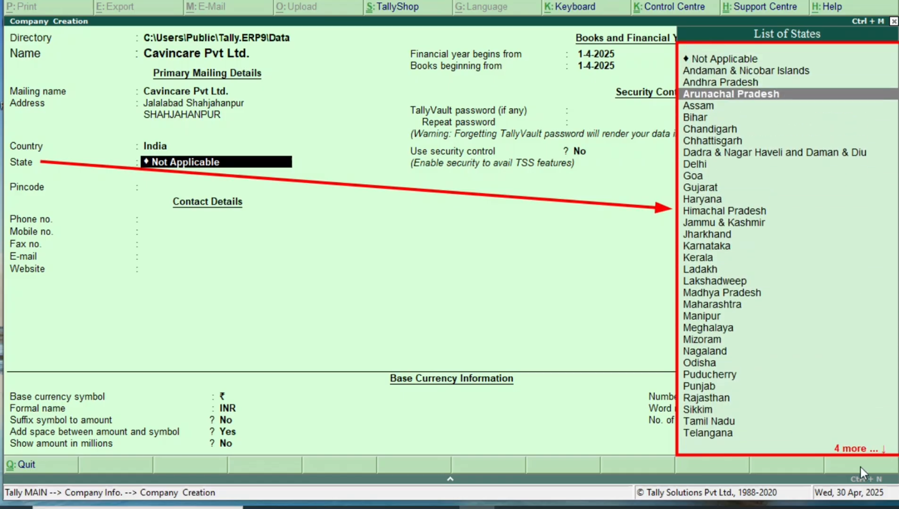
{"action": "key", "text": "Down"}
{"action": "key", "text": "Down"}
{"action": "key", "text": "Down"}
{"action": "key", "text": "Down"}
{"action": "key", "text": "Down"}
{"action": "key", "text": "Down"}
{"action": "key", "text": "Down"}
{"action": "key", "text": "Down"}
{"action": "key", "text": "Down"}
{"action": "key", "text": "Down"}
{"action": "key", "text": "Down"}
{"action": "key", "text": "Down"}
{"action": "key", "text": "Down"}
{"action": "key", "text": "Down"}
{"action": "key", "text": "Down"}
{"action": "key", "text": "Down"}
{"action": "key", "text": "Down"}
{"action": "key", "text": "Down"}
{"action": "key", "text": "Down"}
{"action": "key", "text": "Down"}
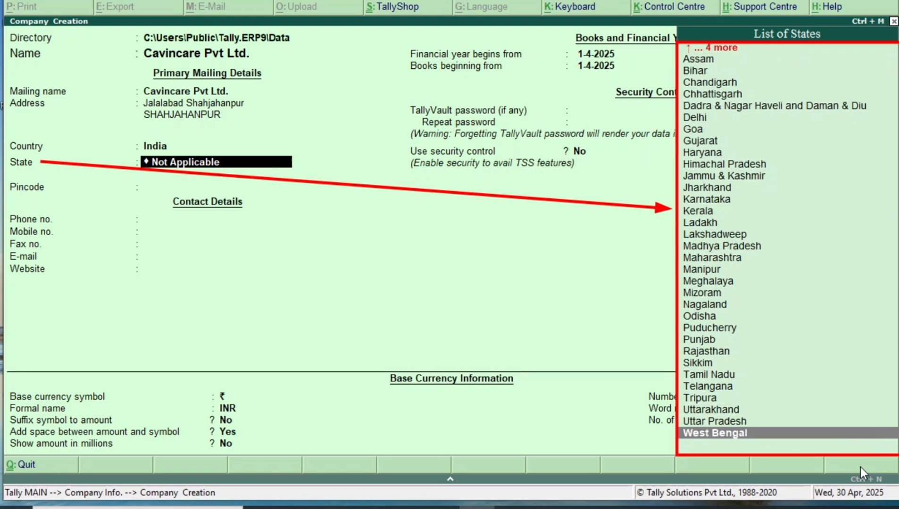
{"action": "key", "text": "Up"}
{"action": "key", "text": "Up"}
{"action": "key", "text": "Down"}
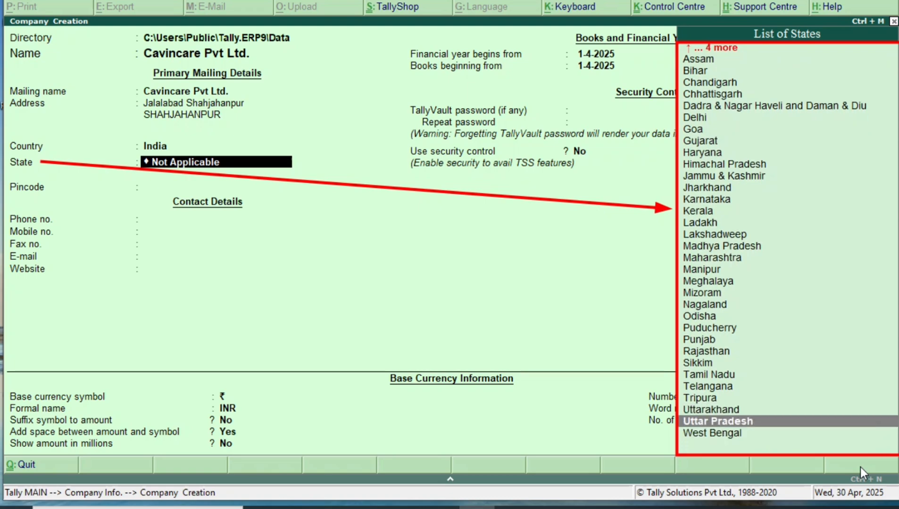
{"action": "key", "text": "Return"}
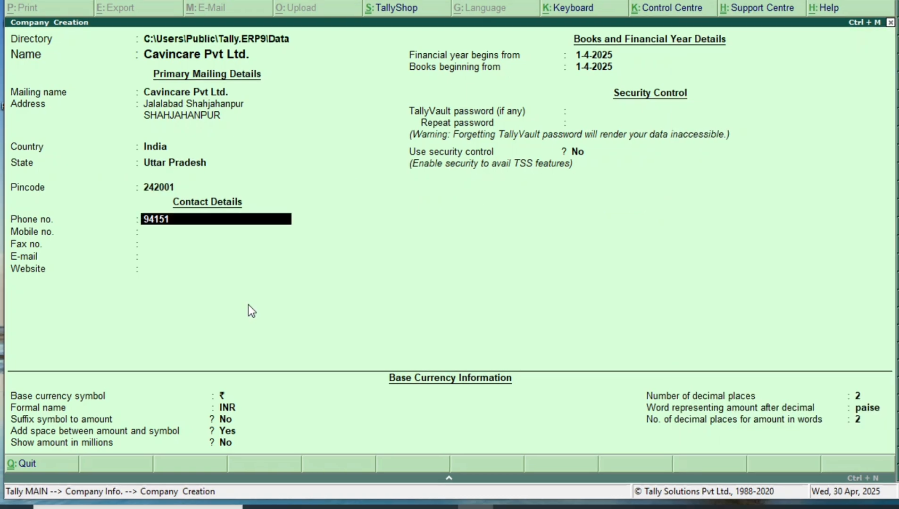
Enter the company's phone number and the corrected mobile number
{"action": "type", "text": "54644"}
{"action": "key", "text": "Return"}
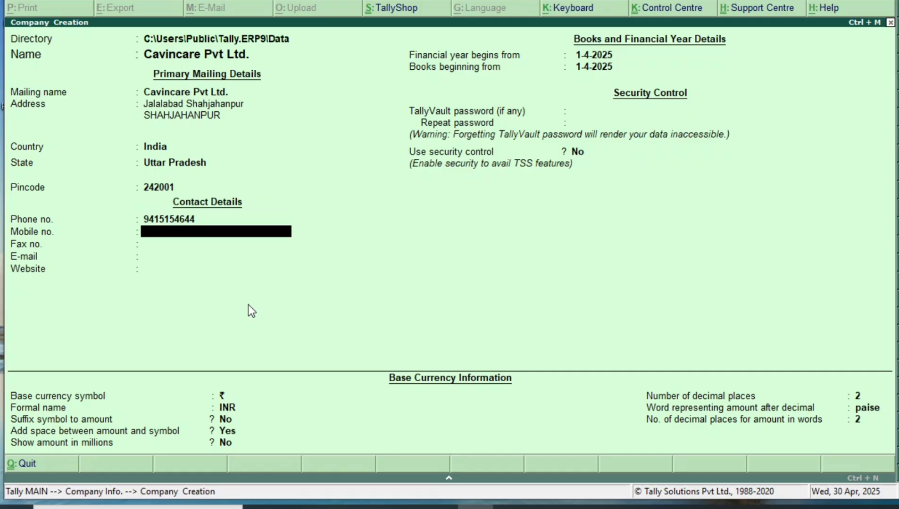
{"action": "type", "text": "654659"}
{"action": "key", "text": "BackSpace"}
{"action": "key", "text": "BackSpace"}
{"action": "key", "text": "BackSpace"}
{"action": "key", "text": "BackSpace"}
{"action": "key", "text": "BackSpace"}
{"action": "key", "text": "BackSpace"}
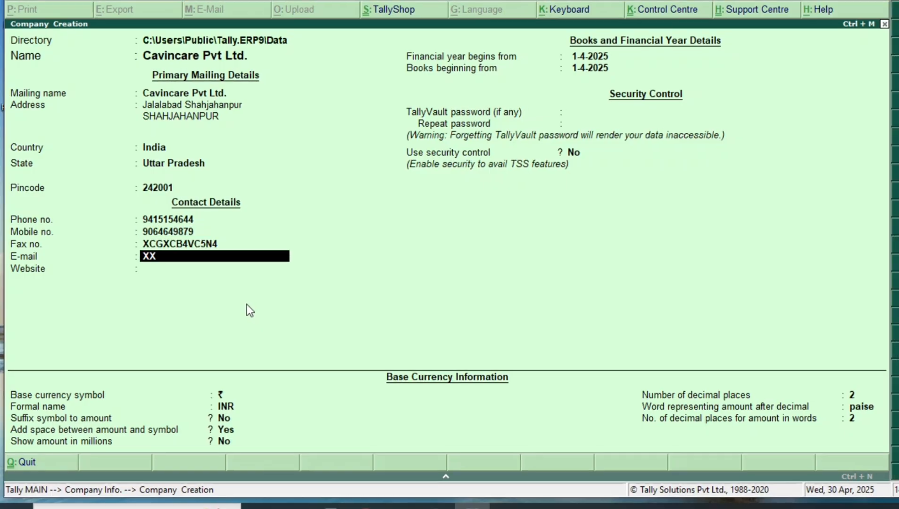
{"action": "type", "text": "XXXXXXXXXX"}
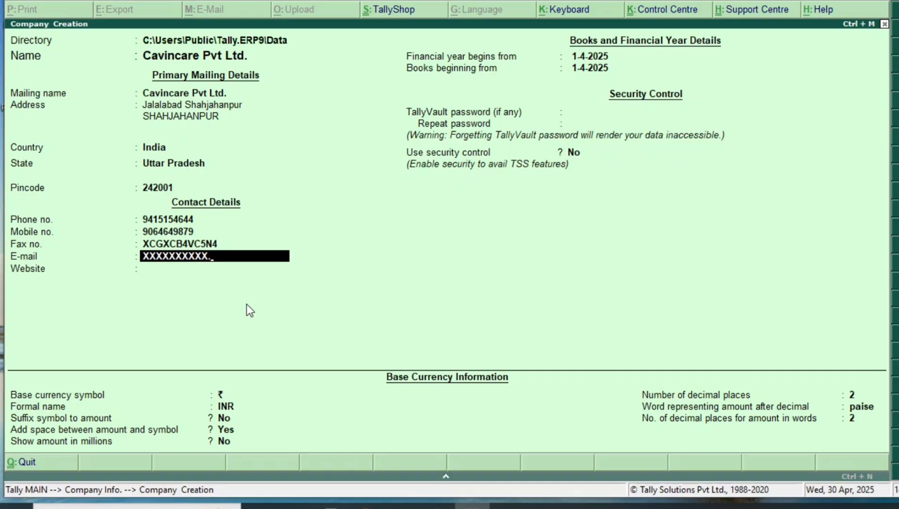
{"action": "type", "text": "@GMAIL.COM"}
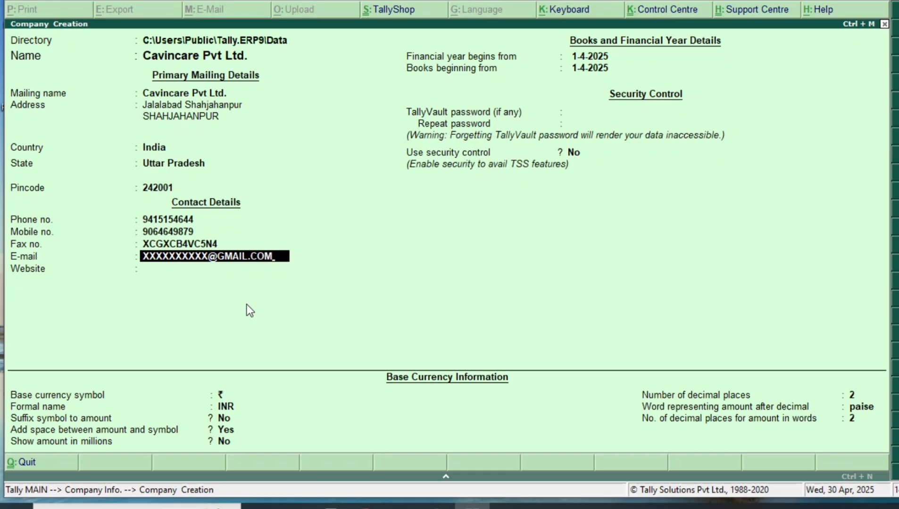
{"action": "key", "text": "Return"}
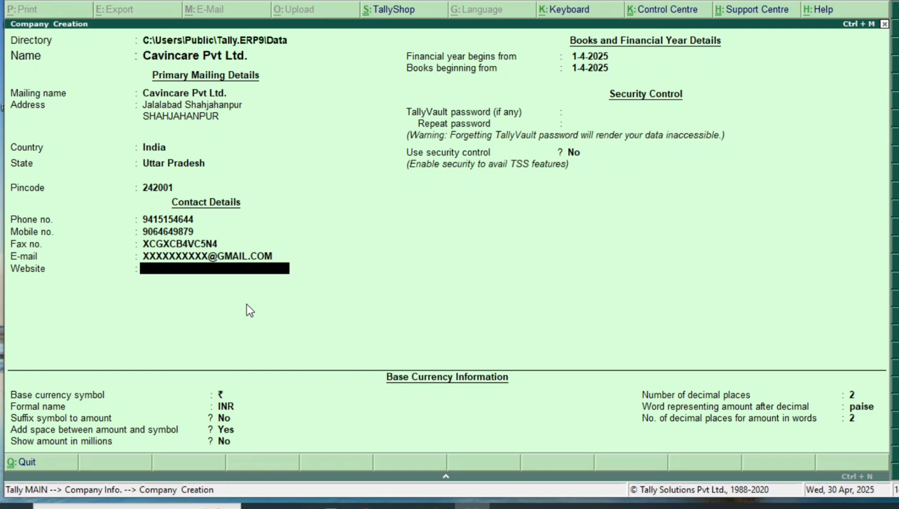
{"action": "type", "text": "WWW.CAVINCARE"}
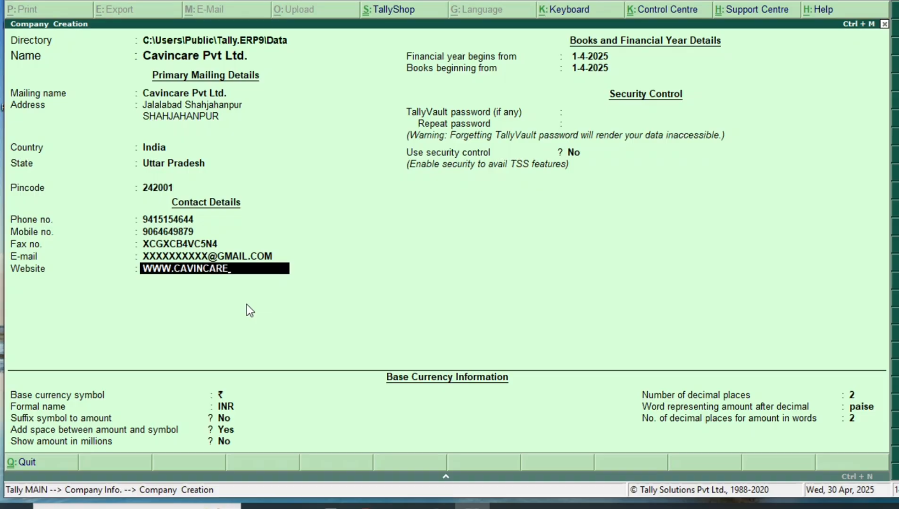
{"action": "type", "text": "PVTLTTD.COM"}
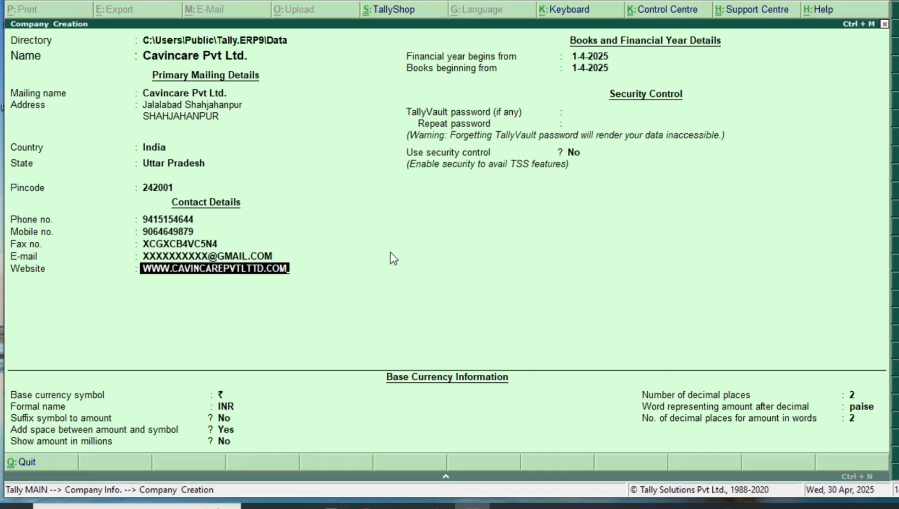
{"action": "key", "text": "Return"}
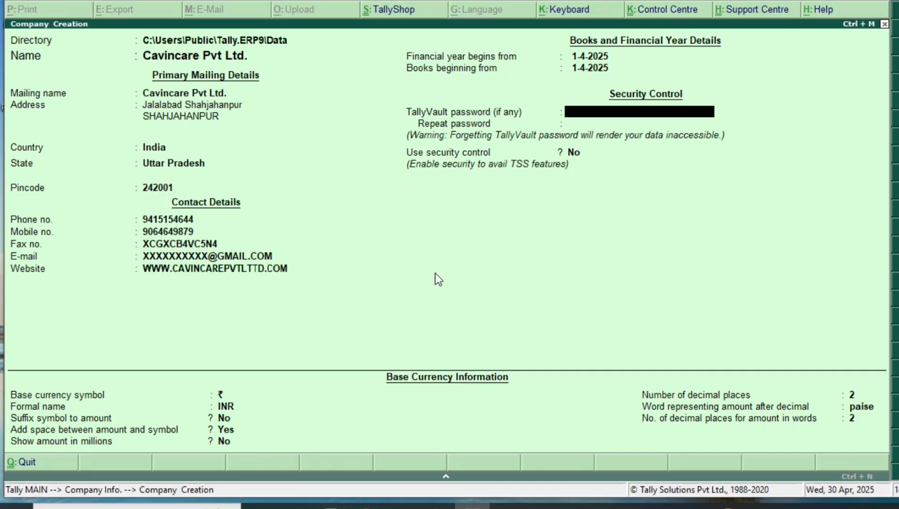
{"action": "key", "text": "BackSpace"}
{"action": "key", "text": "BackSpace"}
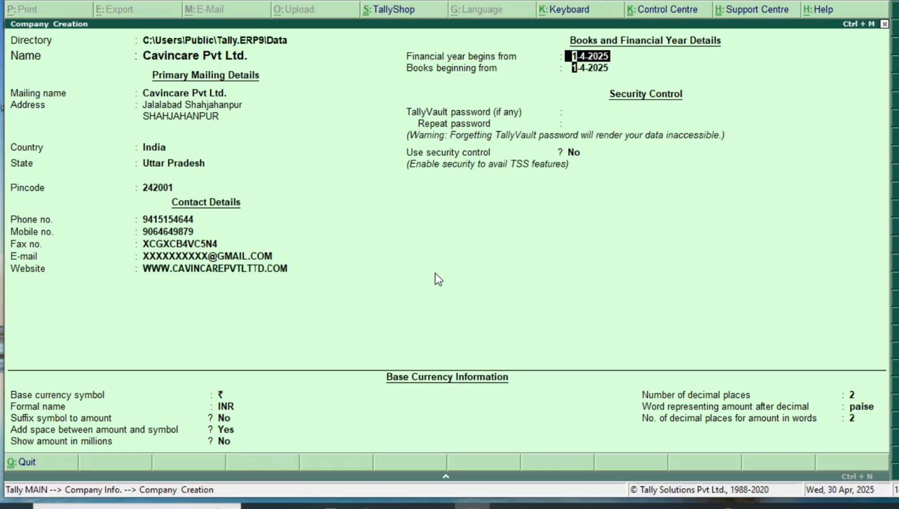
{"action": "key", "text": "Return"}
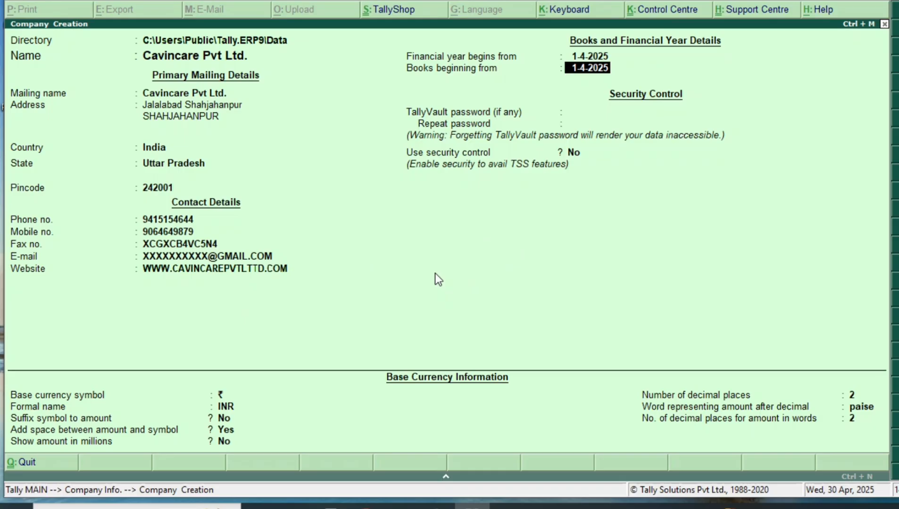
{"action": "key", "text": "BackSpace"}
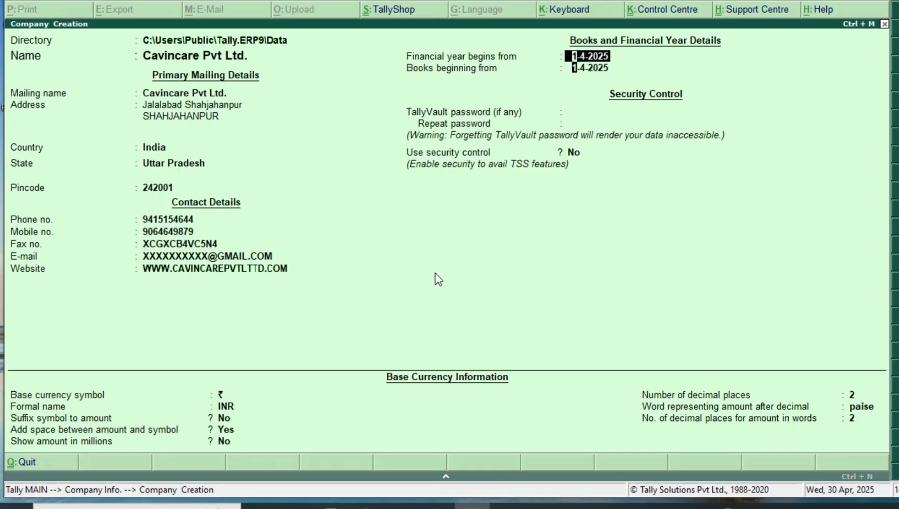
{"action": "key", "text": "Return"}
{"action": "key", "text": "BackSpace"}
{"action": "left_click_drag", "start_coordinate": [791, 51], "coordinate": [625, 55]}
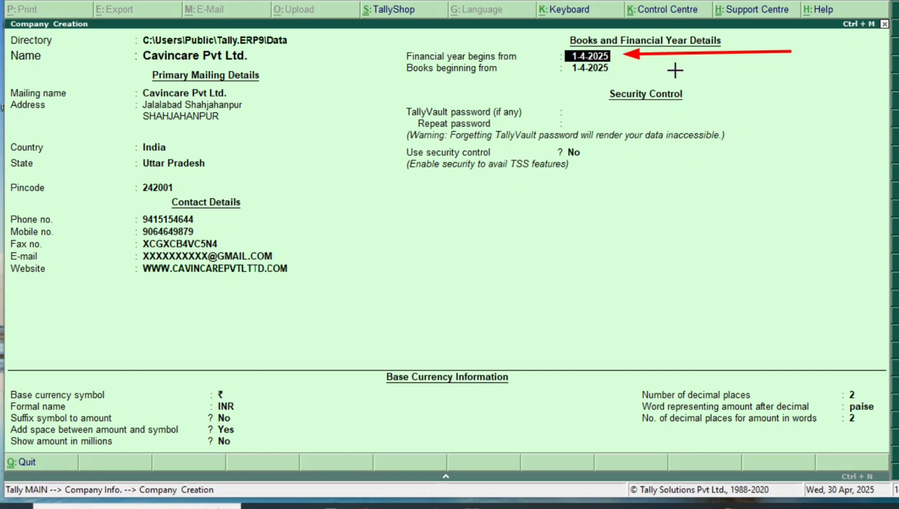
{"action": "left_click_drag", "start_coordinate": [675, 69], "coordinate": [616, 69]}
{"action": "left_click", "coordinate": [714, 60]}
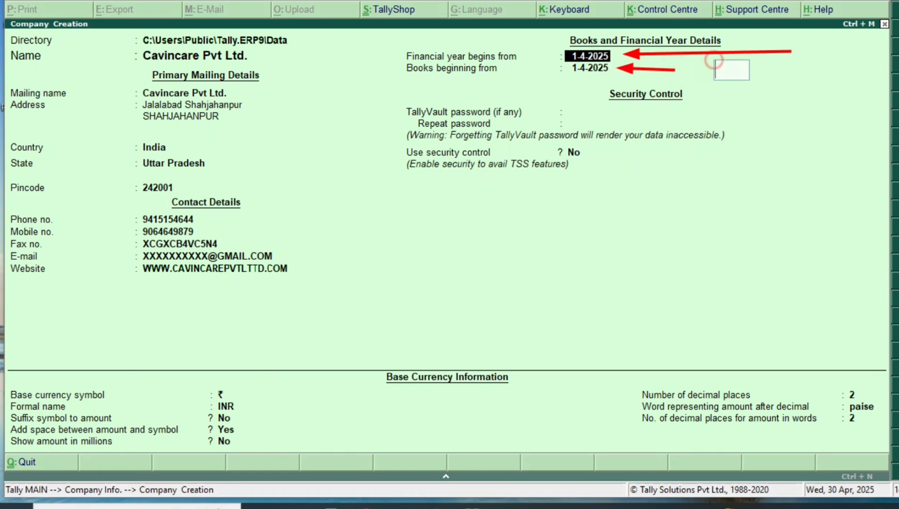
{"action": "type", "text": "flNAN"}
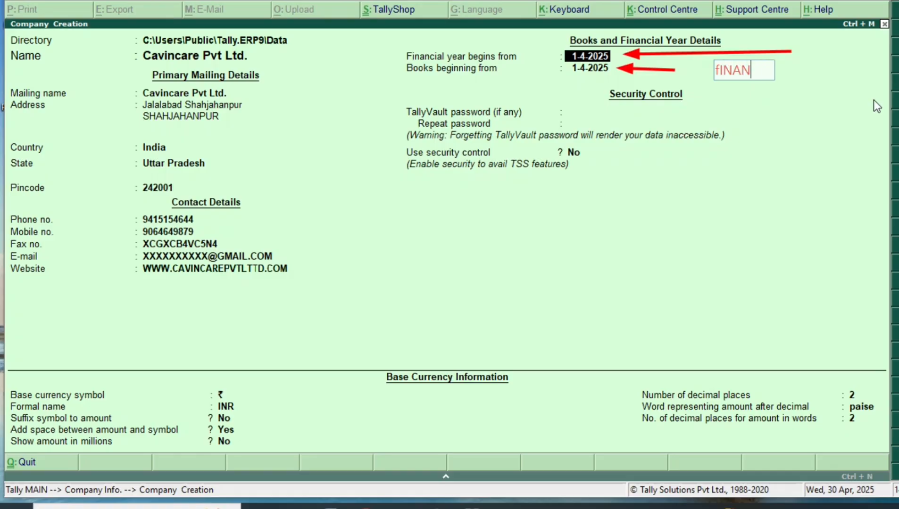
{"action": "type", "text": "CIAL YEARS"}
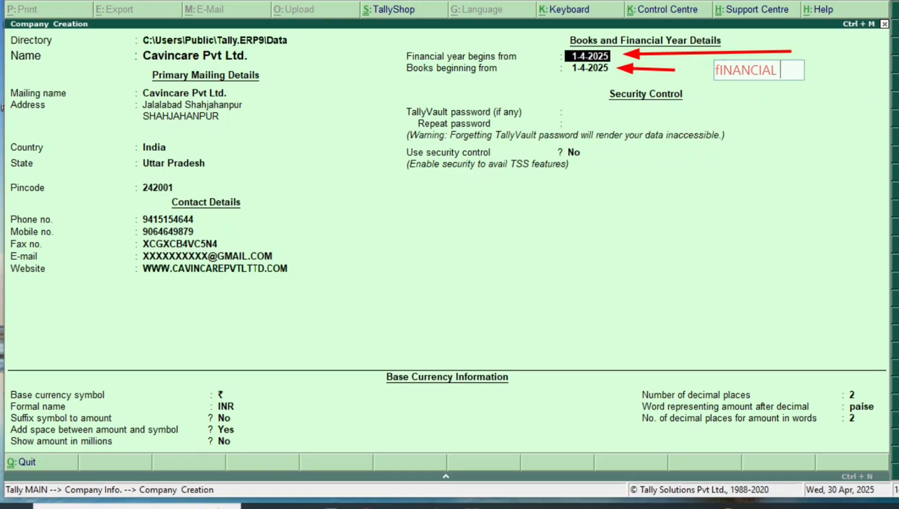
{"action": "key", "text": "BackSpace"}
{"action": "key", "text": "BackSpace"}
{"action": "key", "text": "BackSpace"}
{"action": "key", "text": "BackSpace"}
{"action": "key", "text": "BackSpace"}
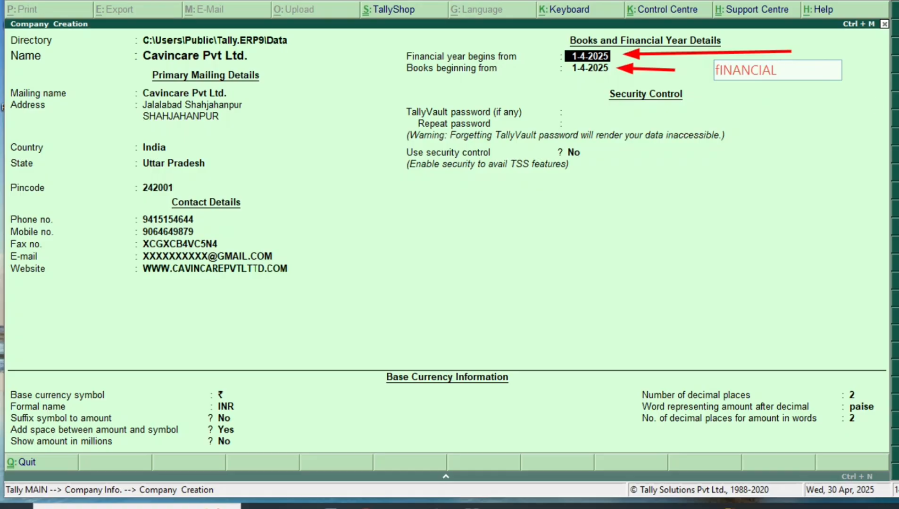
{"action": "type", "text": "Year"}
{"action": "key", "text": "Return"}
{"action": "type", "text": "process"}
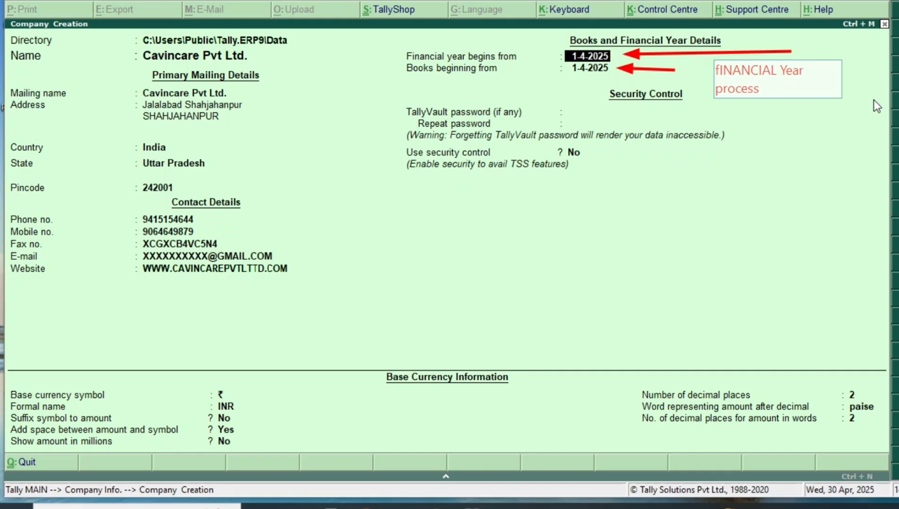
{"action": "key", "text": "Return"}
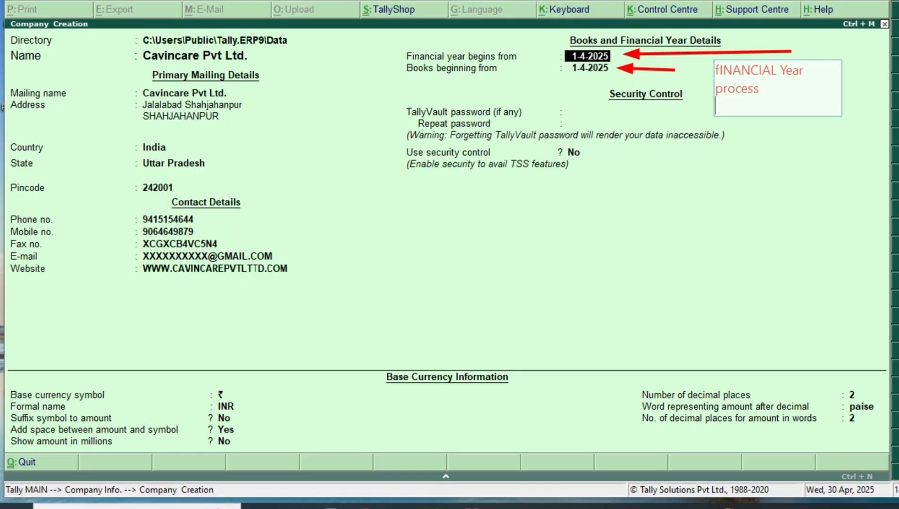
{"action": "key", "text": "ctrl+z"}
{"action": "key", "text": "ctrl+z"}
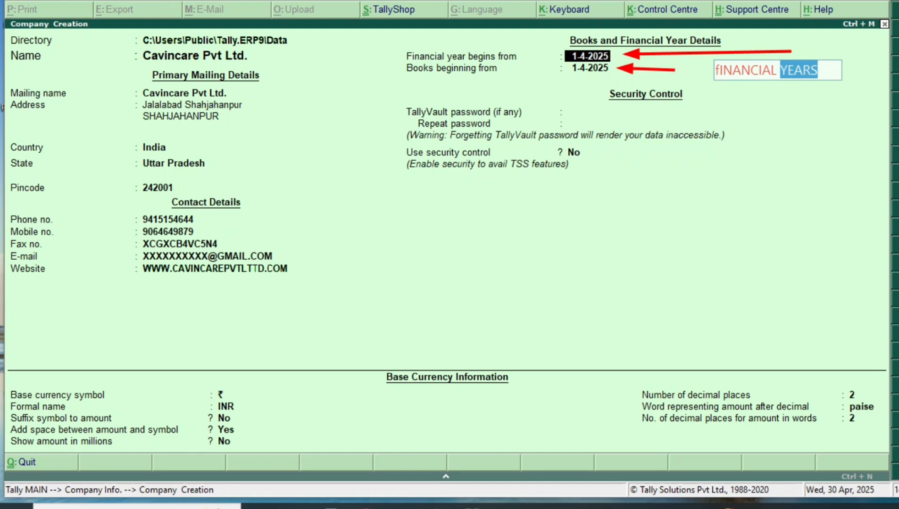
{"action": "key", "text": "ctrl+z"}
{"action": "key", "text": "ctrl+z"}
{"action": "key", "text": "ctrl+z"}
{"action": "key", "text": "ctrl+z"}
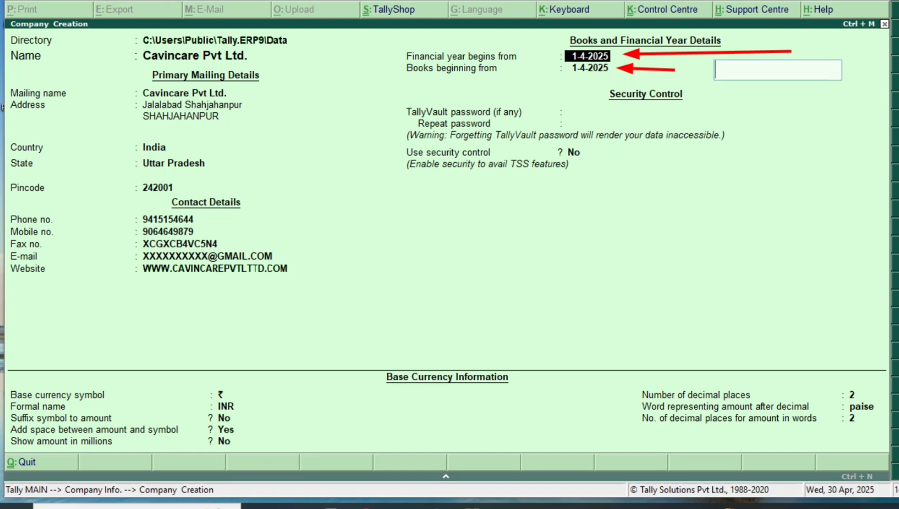
{"action": "key", "text": "ctrl+z"}
{"action": "key", "text": "Escape"}
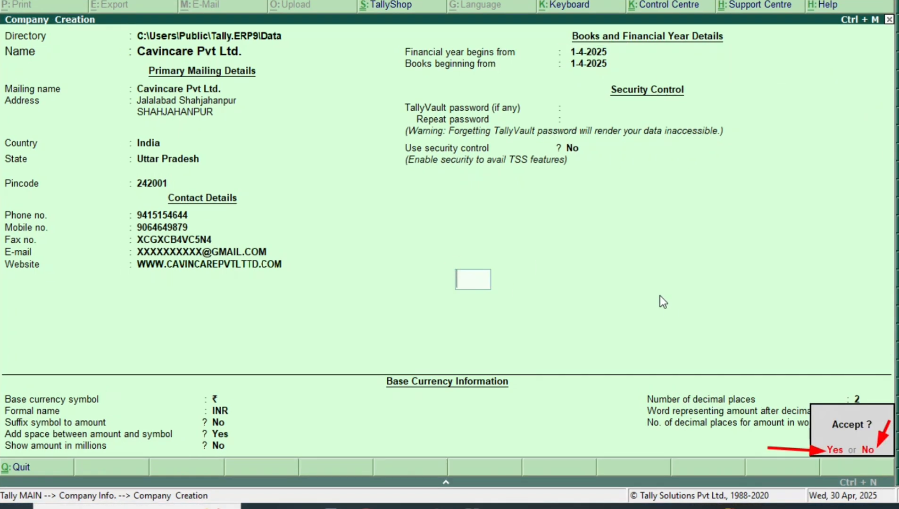
Add an on-screen note explaining Y to accept and N for incorrect, then accept and save Cavincare Pvt Ltd
{"action": "type", "text": "for Ac"}
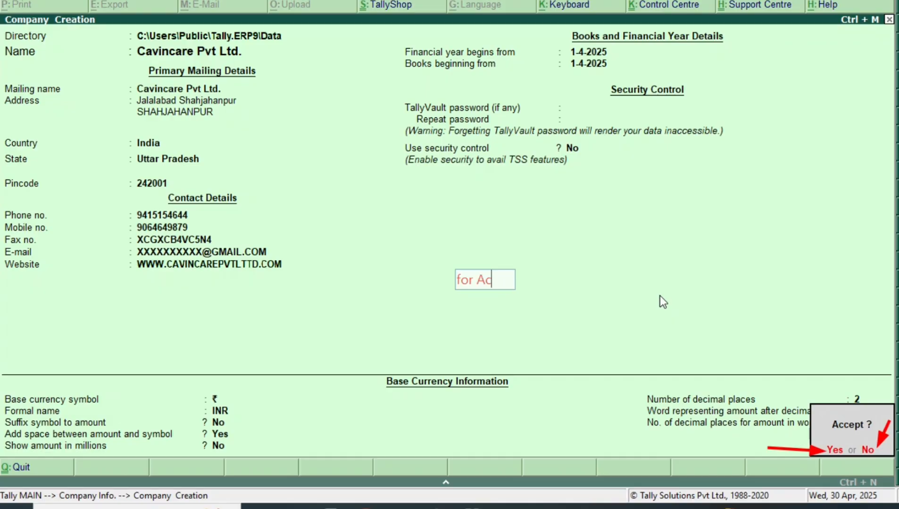
{"action": "type", "text": "cept Press Hi"}
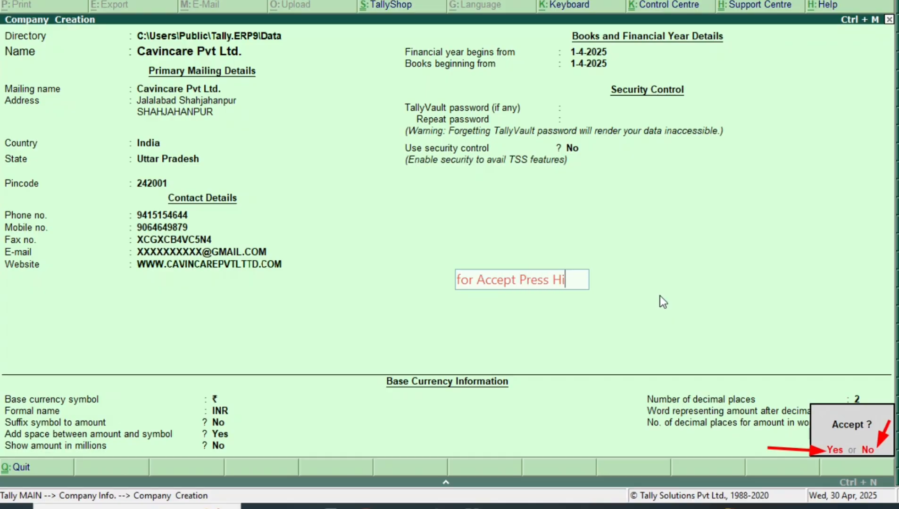
{"action": "type", "text": "ghlight word Y"}
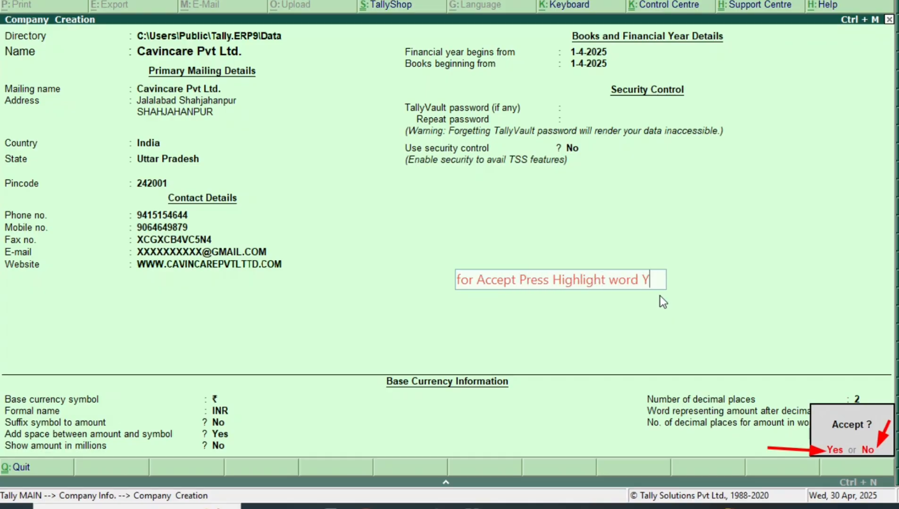
{"action": "type", "text": " oy mouse"}
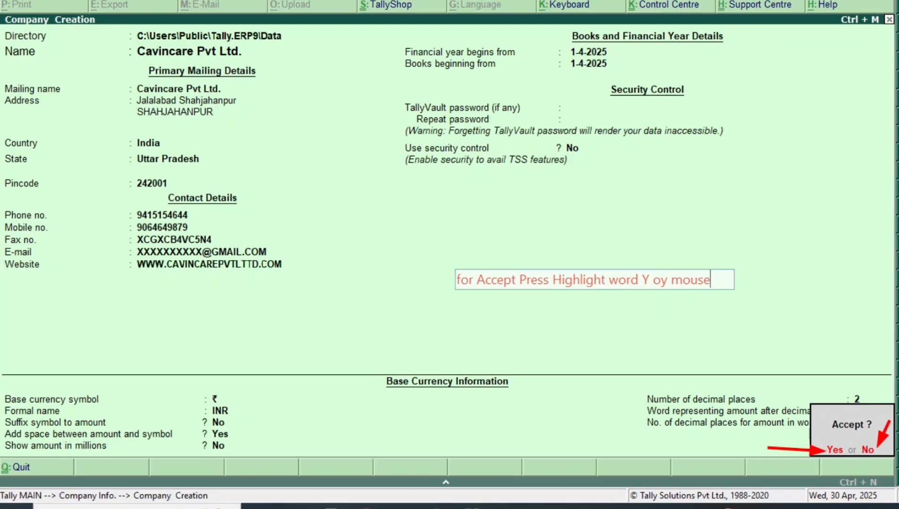
{"action": "type", "text": " key and "}
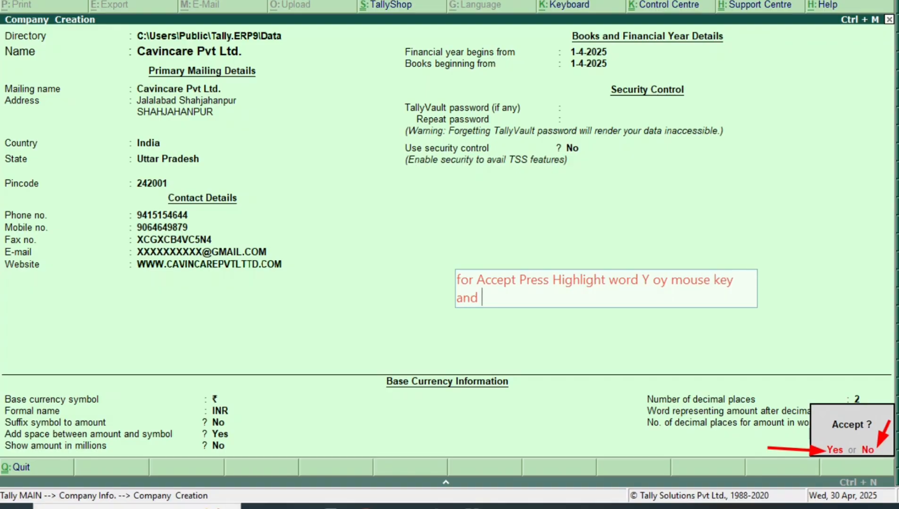
{"action": "type", "text": "Incorrect pres "}
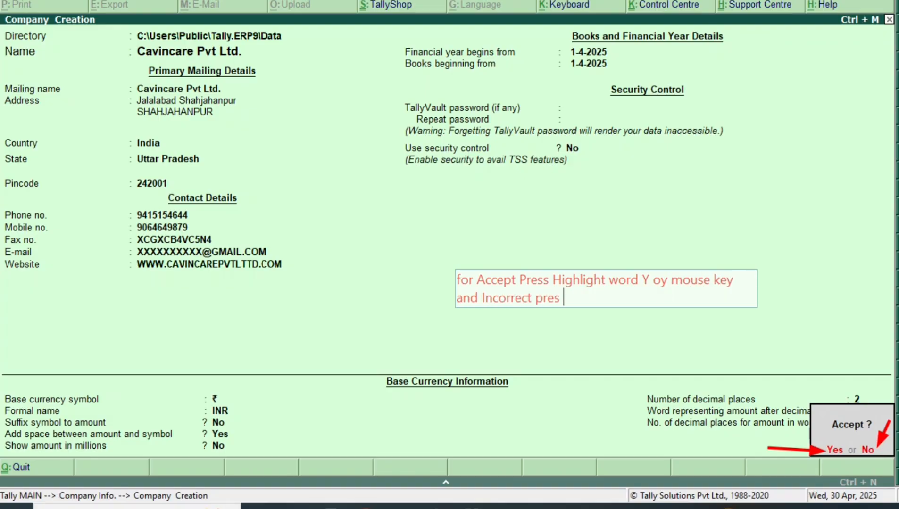
{"action": "type", "text": "s Highlight"}
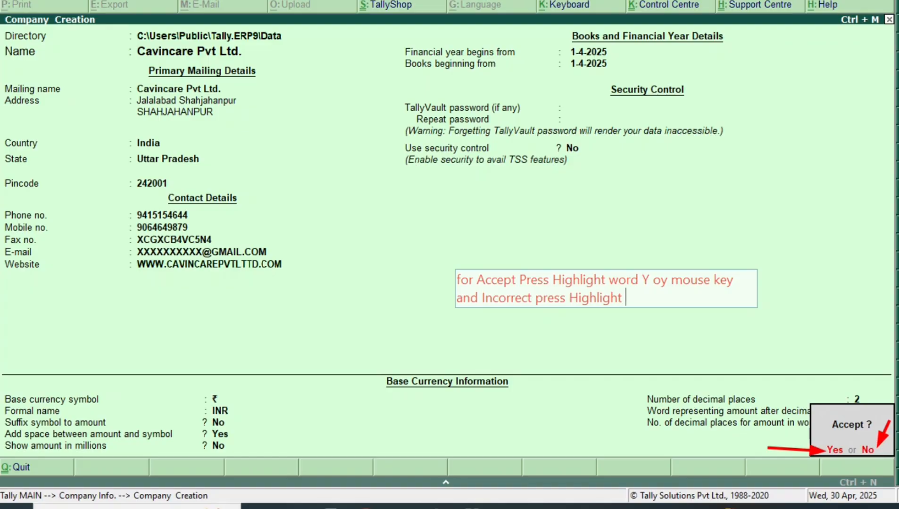
{"action": "type", "text": " word N or Mouse key"}
{"action": "mouse_move", "coordinate": [698, 295]}
{"action": "left_mouse_down"}
{"action": "mouse_move", "coordinate": [694, 328]}
{"action": "mouse_move", "coordinate": [639, 336]}
{"action": "left_mouse_up"}
{"action": "left_click", "coordinate": [522, 236]}
{"action": "mouse_move", "coordinate": [380, 306]}
{"action": "left_mouse_down"}
{"action": "mouse_move", "coordinate": [562, 349]}
{"action": "mouse_move", "coordinate": [705, 361]}
{"action": "left_mouse_up"}
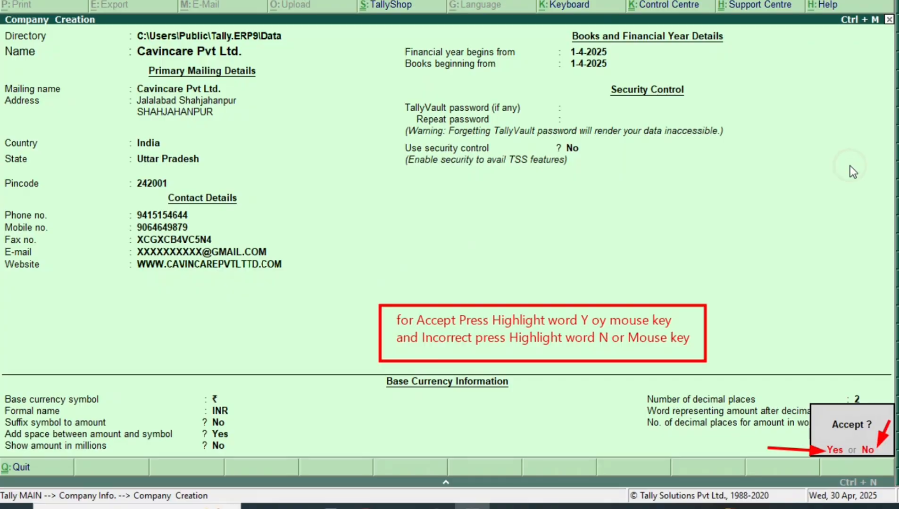
{"action": "key", "text": "y"}
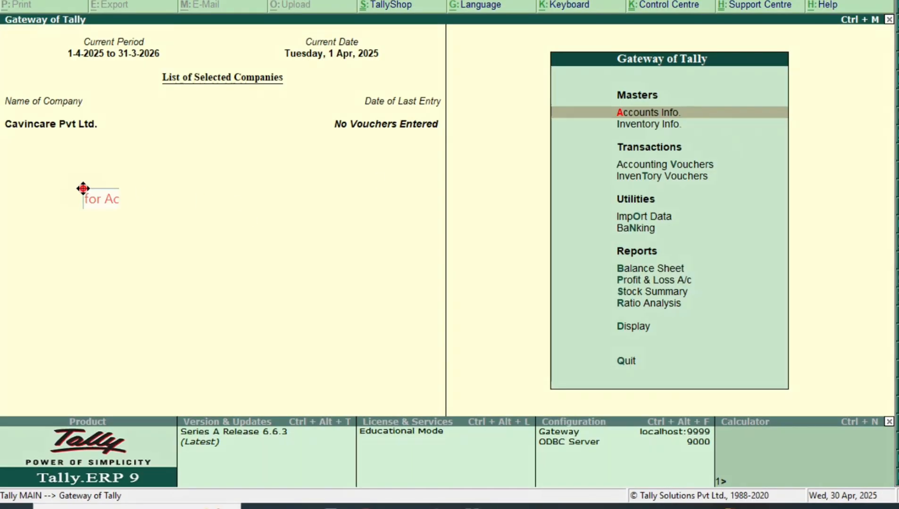
{"action": "left_click", "coordinate": [82, 190]}
{"action": "type", "text": "So Friends"}
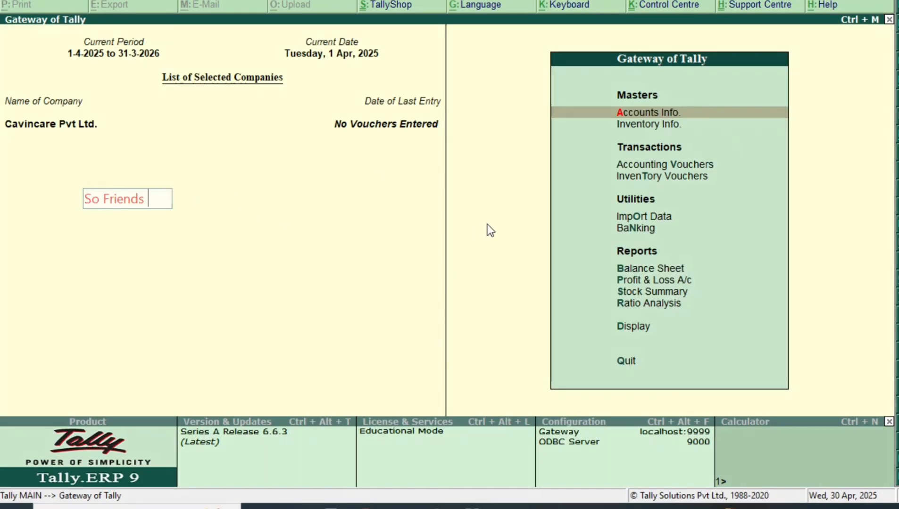
{"action": "type", "text": " here oue company has baee"}
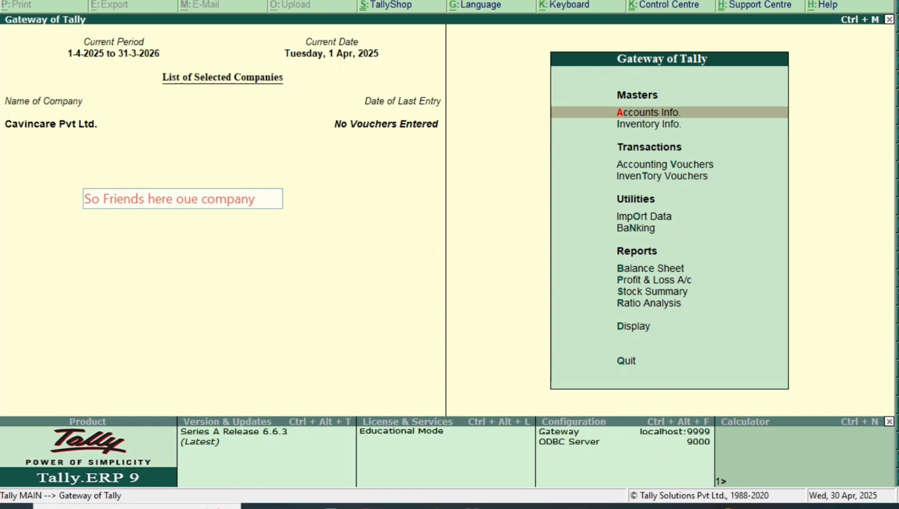
{"action": "key", "text": "BackSpace"}
{"action": "key", "text": "BackSpace"}
{"action": "key", "text": "BackSpace"}
{"action": "type", "text": "een create"}
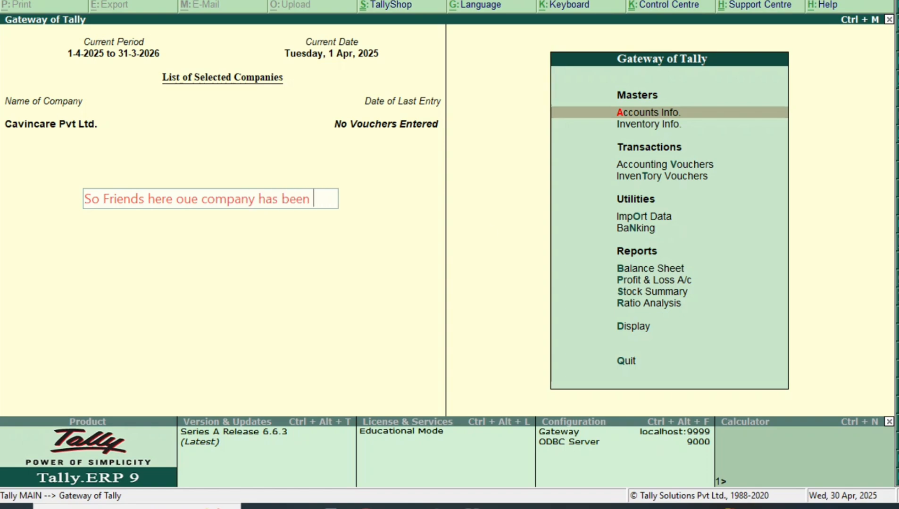
{"action": "key", "text": "BackSpace"}
{"action": "key", "text": "BackSpace"}
{"action": "type", "text": "ted"}
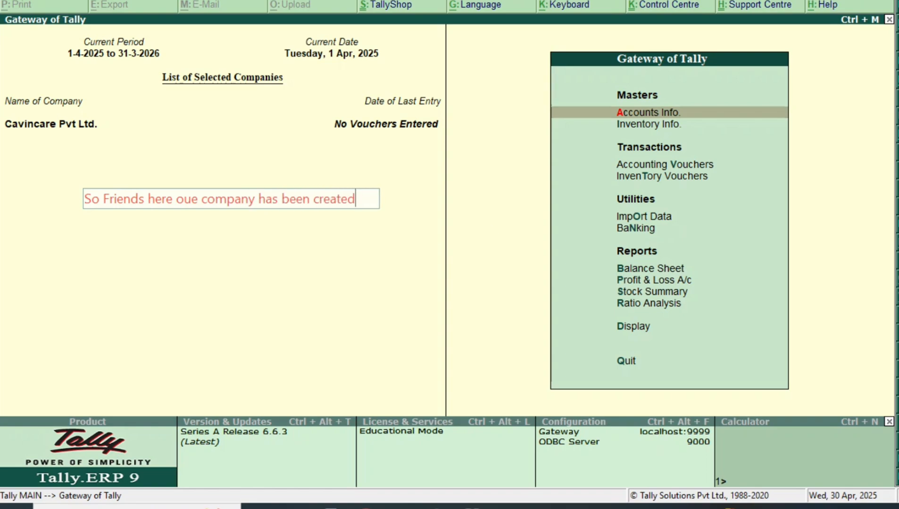
{"action": "key", "text": "Left"}
{"action": "key", "text": "Left"}
{"action": "key", "text": "Left"}
{"action": "key", "text": "Left"}
{"action": "key", "text": "Left"}
{"action": "key", "text": "Left"}
{"action": "key", "text": "Left"}
{"action": "key", "text": "Left"}
{"action": "key", "text": "Left"}
{"action": "key", "text": "Left"}
{"action": "key", "text": "Left"}
{"action": "key", "text": "Left"}
{"action": "key", "text": "Left"}
{"action": "key", "text": "Left"}
{"action": "key", "text": "Left"}
{"action": "key", "text": "Left"}
{"action": "key", "text": "Left"}
{"action": "key", "text": "Left"}
{"action": "key", "text": "Left"}
{"action": "key", "text": "Left"}
{"action": "key", "text": "BackSpace"}
{"action": "type", "text": "r"}
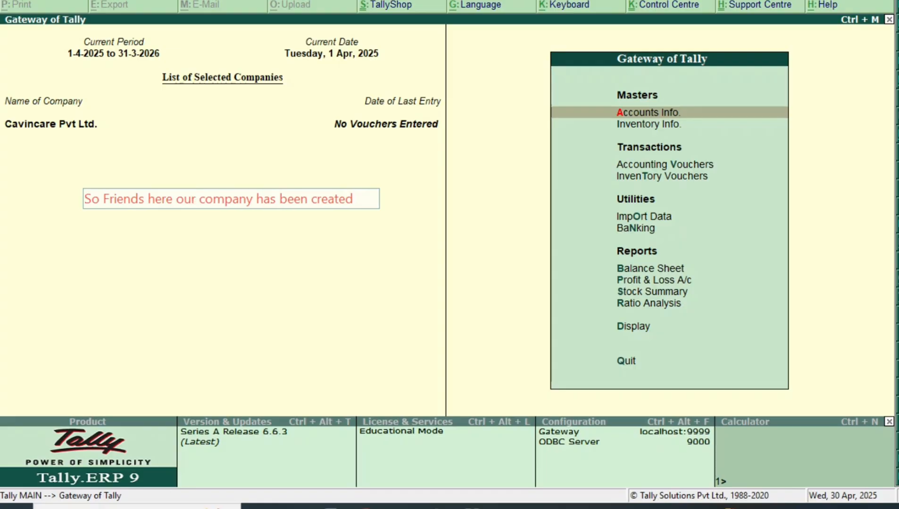
{"action": "key", "text": "Right"}
{"action": "key", "text": "Right"}
{"action": "key", "text": "Right"}
{"action": "key", "text": "Right"}
{"action": "key", "text": "Right"}
{"action": "key", "text": "Right"}
{"action": "key", "text": "Right"}
{"action": "key", "text": "Right"}
{"action": "key", "text": "Right"}
{"action": "key", "text": "Right"}
{"action": "key", "text": "Right"}
{"action": "key", "text": "Right"}
{"action": "key", "text": "Right"}
{"action": "key", "text": "Right"}
{"action": "key", "text": "Right"}
{"action": "key", "text": "Right"}
{"action": "key", "text": "Right"}
{"action": "key", "text": "Right"}
{"action": "key", "text": "Right"}
{"action": "key", "text": "Right"}
{"action": "left_click", "coordinate": [430, 256]}
{"action": "mouse_move", "coordinate": [77, 183]}
{"action": "left_mouse_down"}
{"action": "mouse_move", "coordinate": [403, 212]}
{"action": "mouse_move", "coordinate": [397, 219]}
{"action": "left_mouse_up"}
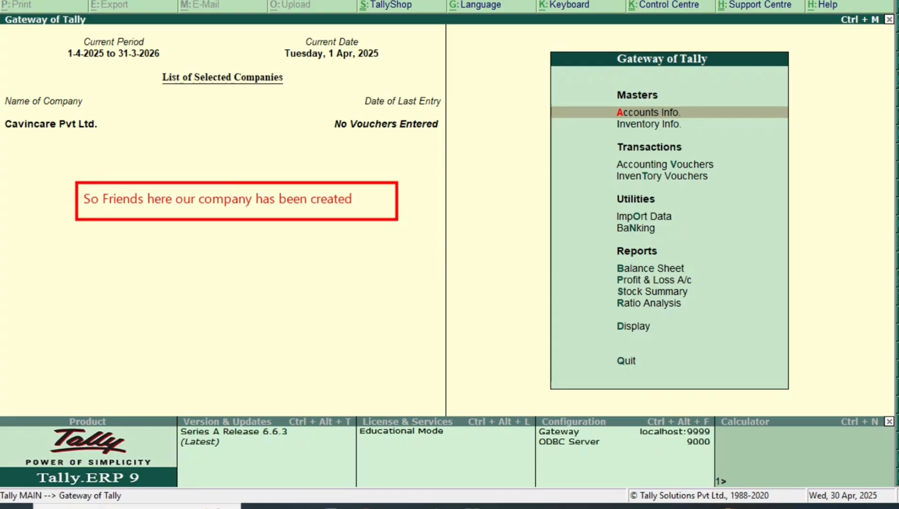
{"action": "left_click", "coordinate": [72, 275]}
{"action": "type", "text": "S"}
{"action": "type", "text": "We leant"}
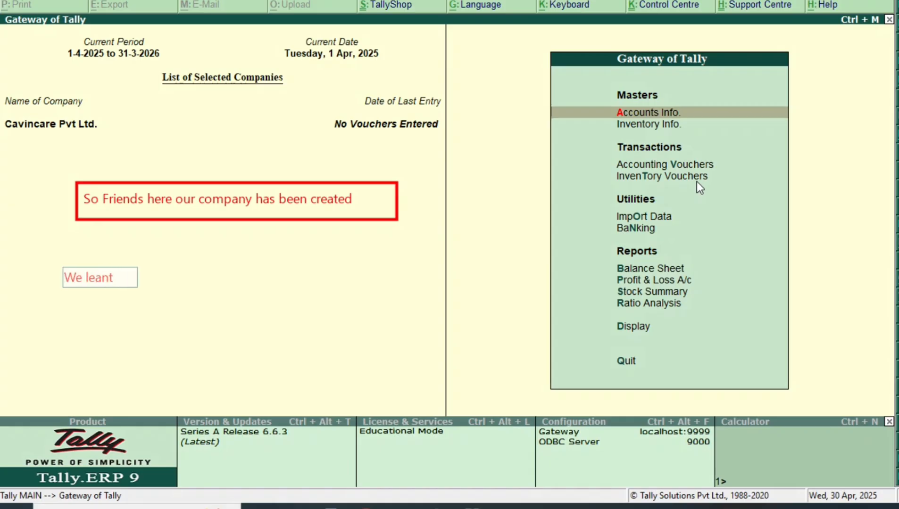
{"action": "key", "text": "BackSpace"}
{"action": "key", "text": "BackSpace"}
{"action": "type", "text": "rnt today that ho"}
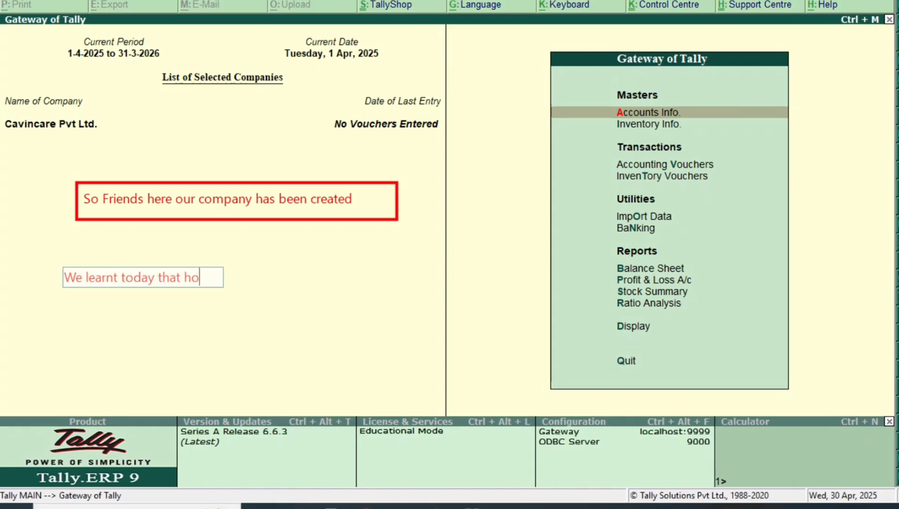
{"action": "type", "text": "w to open our"}
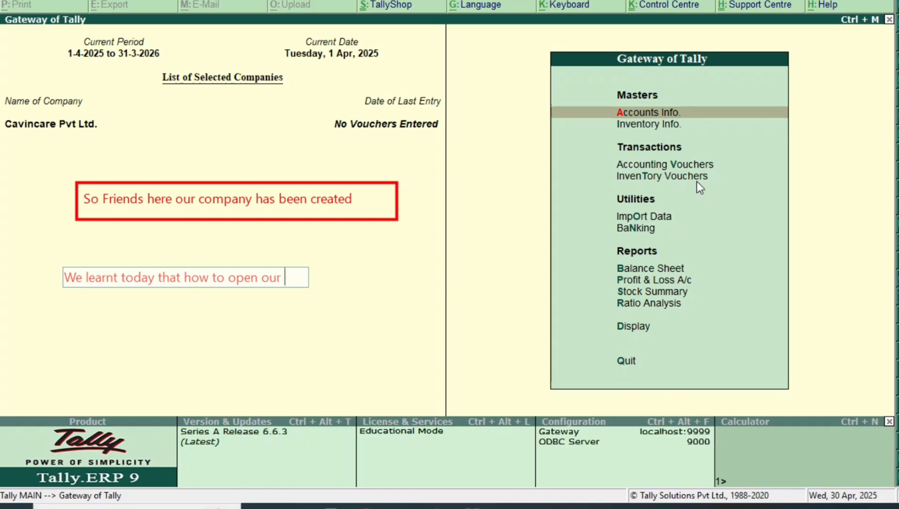
{"action": "key", "text": "BackSpace"}
{"action": "key", "text": "BackSpace"}
{"action": "key", "text": "BackSpace"}
{"action": "key", "text": "BackSpace"}
{"action": "key", "text": "BackSpace"}
{"action": "key", "text": "BackSpace"}
{"action": "key", "text": "BackSpace"}
{"action": "key", "text": "BackSpace"}
{"action": "key", "text": "BackSpace"}
{"action": "type", "text": "creat your"}
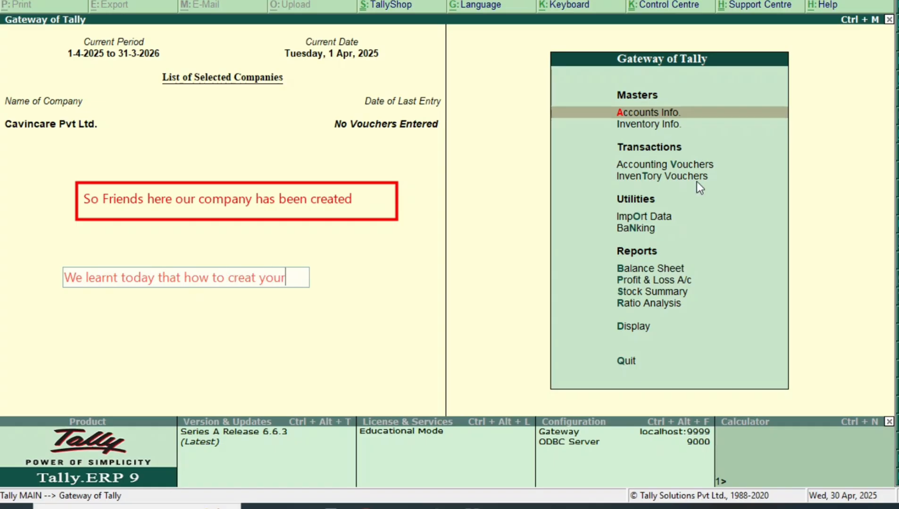
{"action": "type", "text": " new company"}
{"action": "key", "text": "Return"}
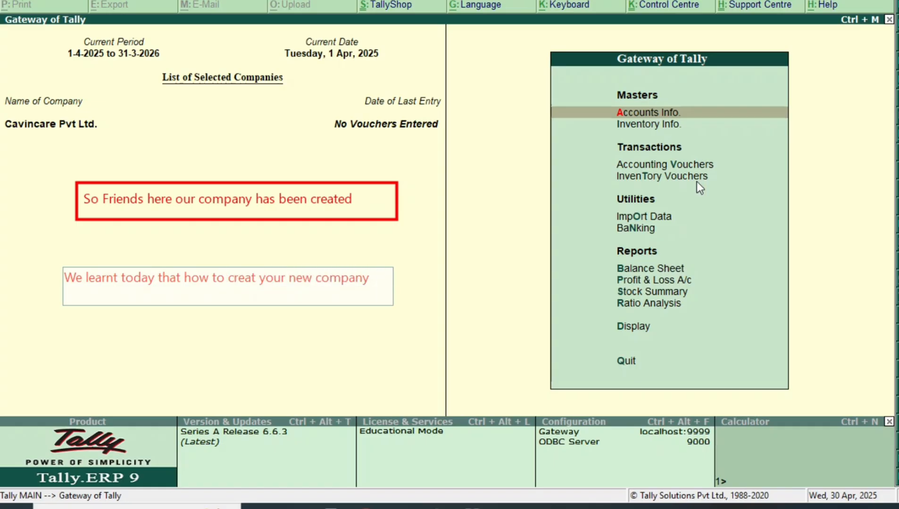
{"action": "key", "text": "Tab"}
{"action": "type", "text": "and Next Wat"}
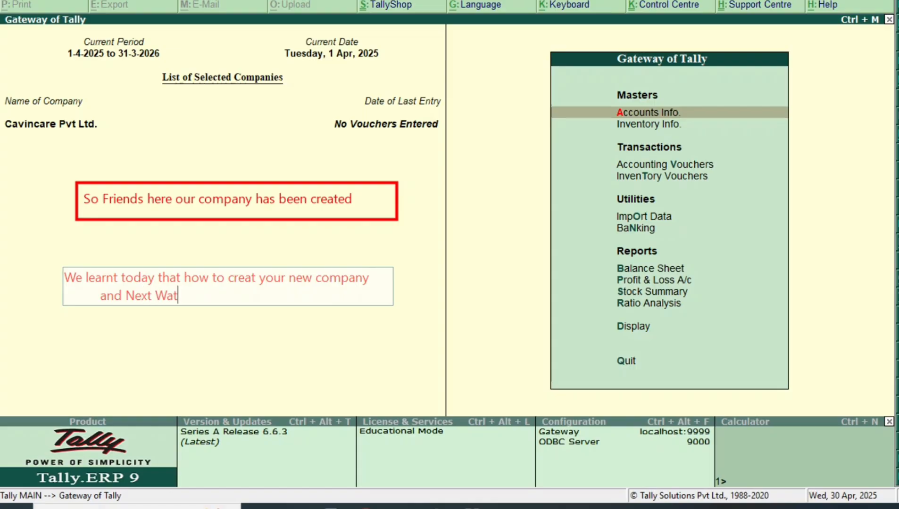
{"action": "type", "text": "vh How to open y"}
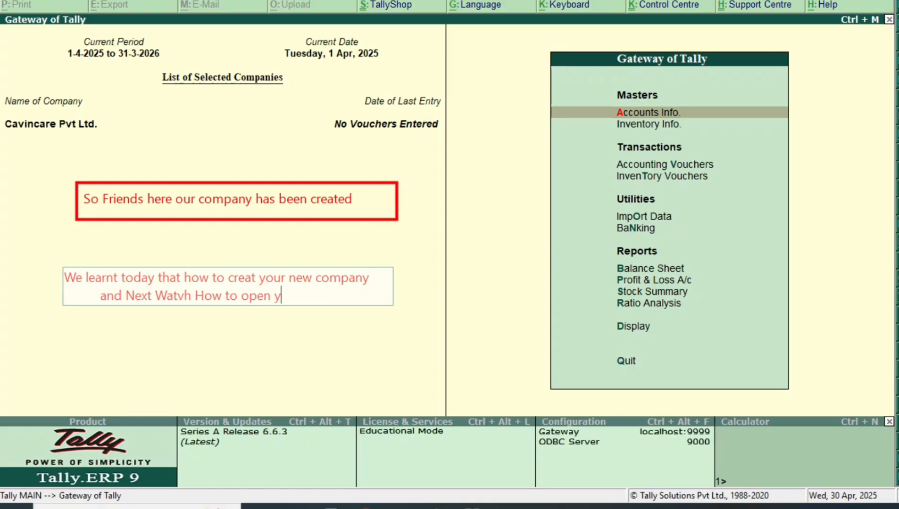
{"action": "type", "text": "our Precreated company"}
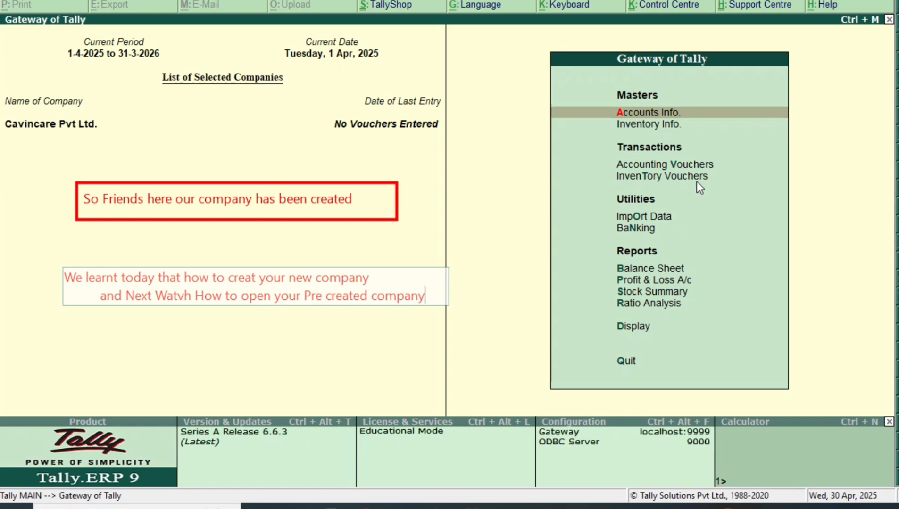
{"action": "key", "text": "Return"}
{"action": "key", "text": "Return"}
{"action": "key", "text": "Return"}
{"action": "type", "text": "So let's See"}
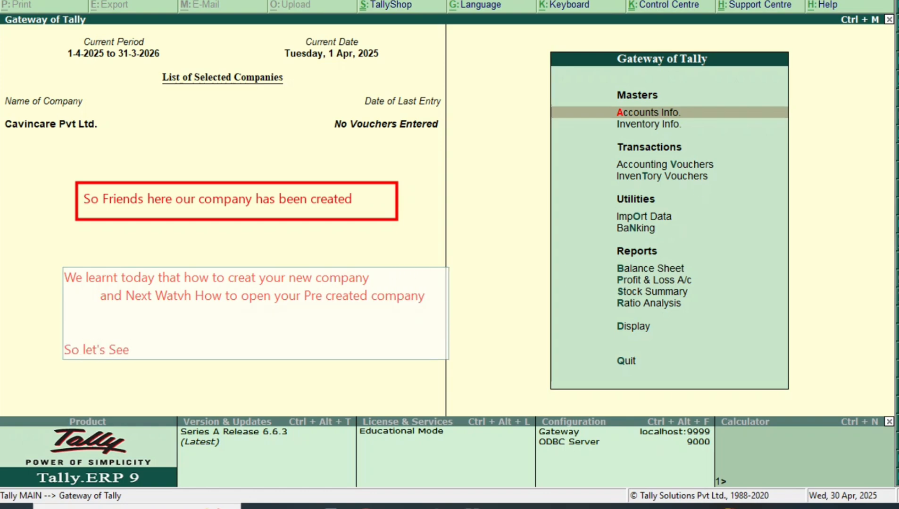
{"action": "type", "text": "....................<<<<"}
{"action": "key", "text": "BackSpace"}
{"action": "key", "text": "BackSpace"}
{"action": "key", "text": "BackSpace"}
{"action": "key", "text": "BackSpace"}
{"action": "type", "text": ">>>>>"}
{"action": "left_click", "coordinate": [320, 345]}
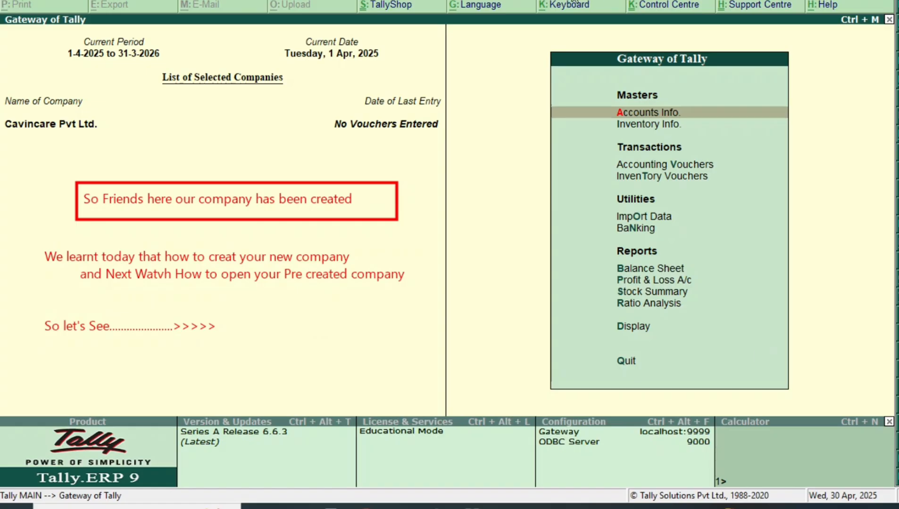
Quit Tally.ERP 9 and confirm with Yes
{"action": "left_click", "coordinate": [559, 2]}
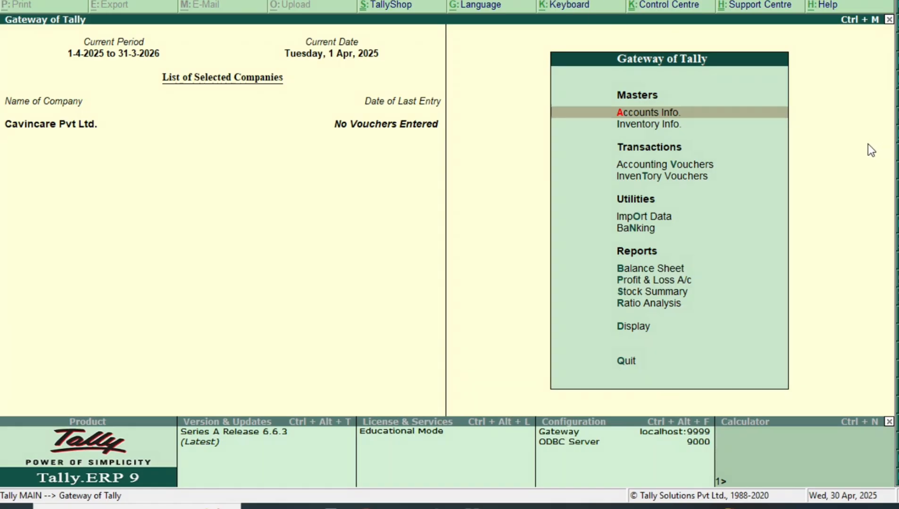
{"action": "key", "text": "Down"}
{"action": "key", "text": "Down"}
{"action": "key", "text": "Down"}
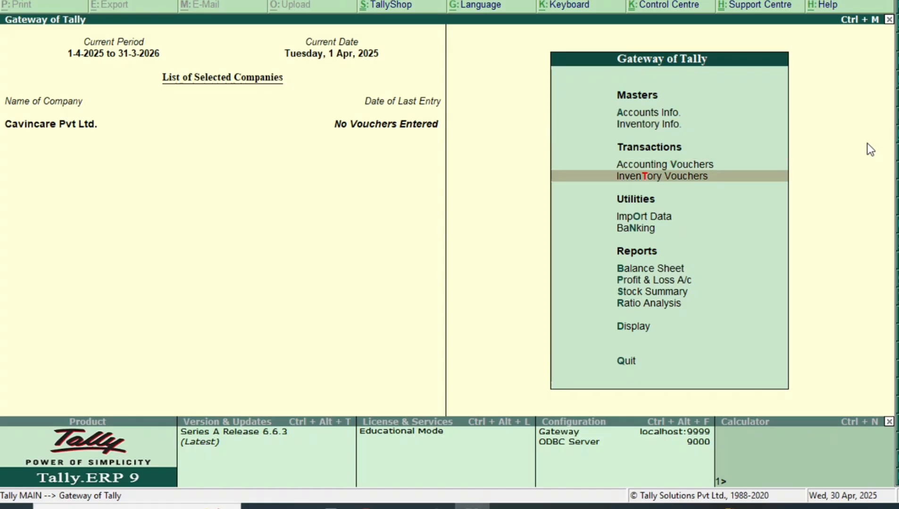
{"action": "key", "text": "Down"}
{"action": "key", "text": "Down"}
{"action": "key", "text": "Down"}
{"action": "key", "text": "Down"}
{"action": "key", "text": "Down"}
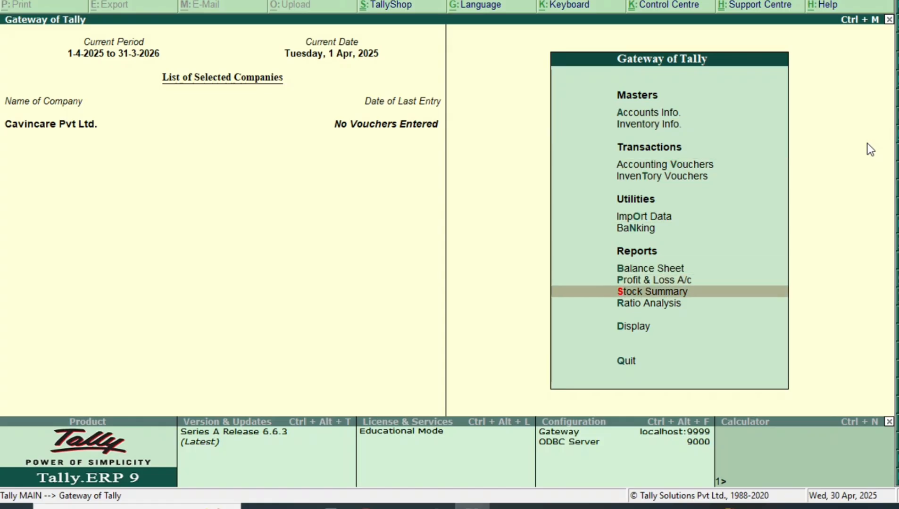
{"action": "key", "text": "Down"}
{"action": "key", "text": "Down"}
{"action": "key", "text": "Down"}
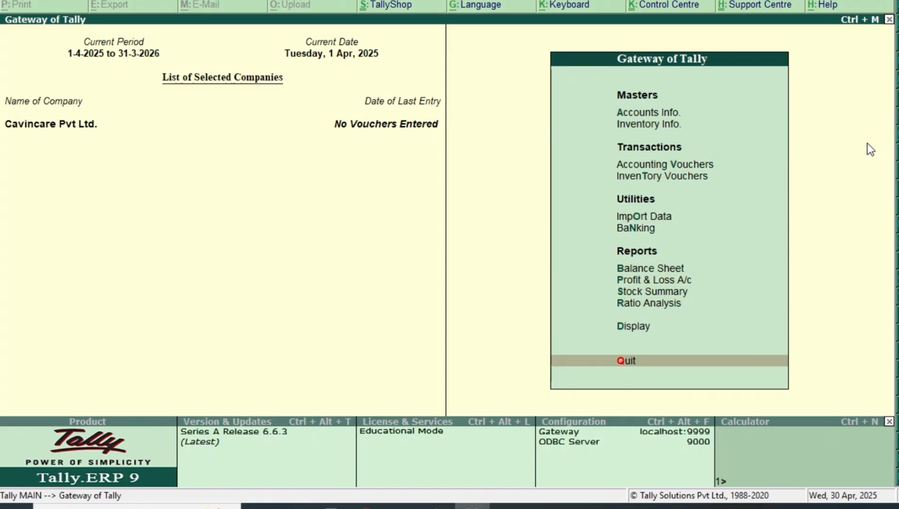
{"action": "key", "text": "Return"}
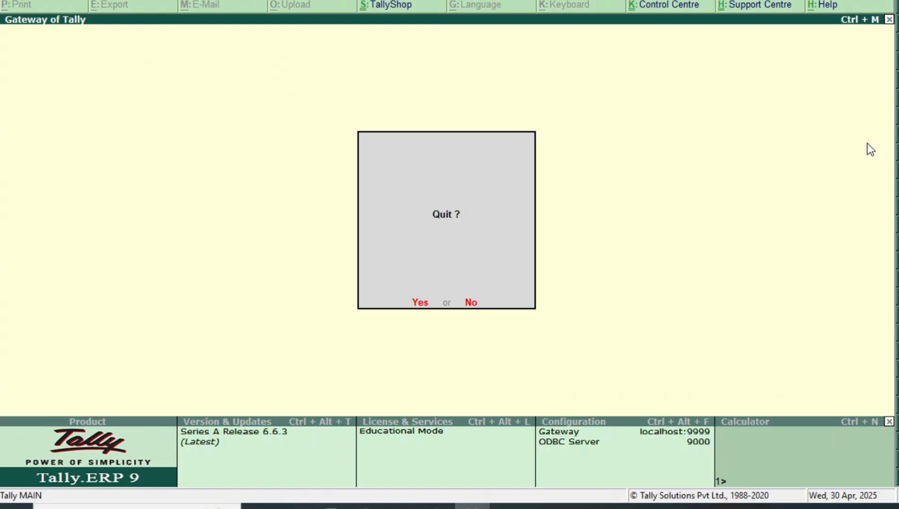
{"action": "key", "text": "y"}
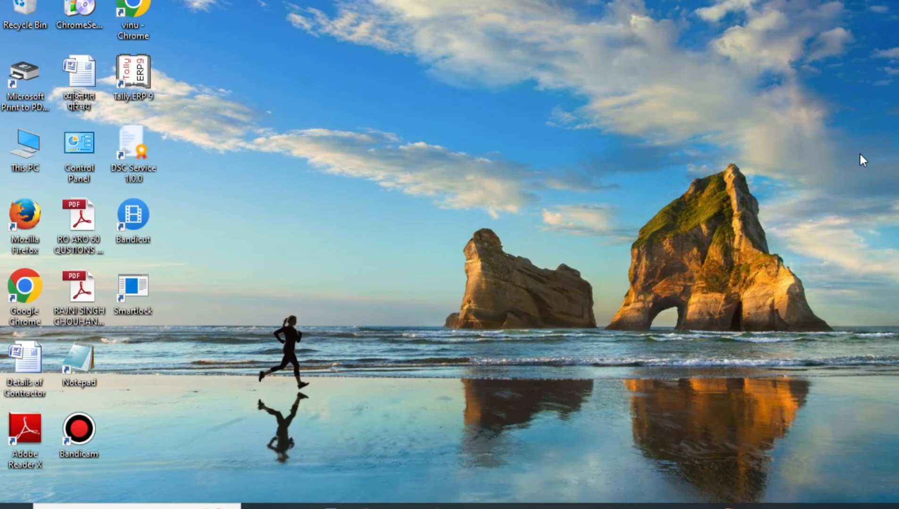
Refresh the desktop and move toward Work in Educational Mode on the Startup screen
{"action": "right_click", "coordinate": [327, 82]}
{"action": "left_click", "coordinate": [397, 125]}
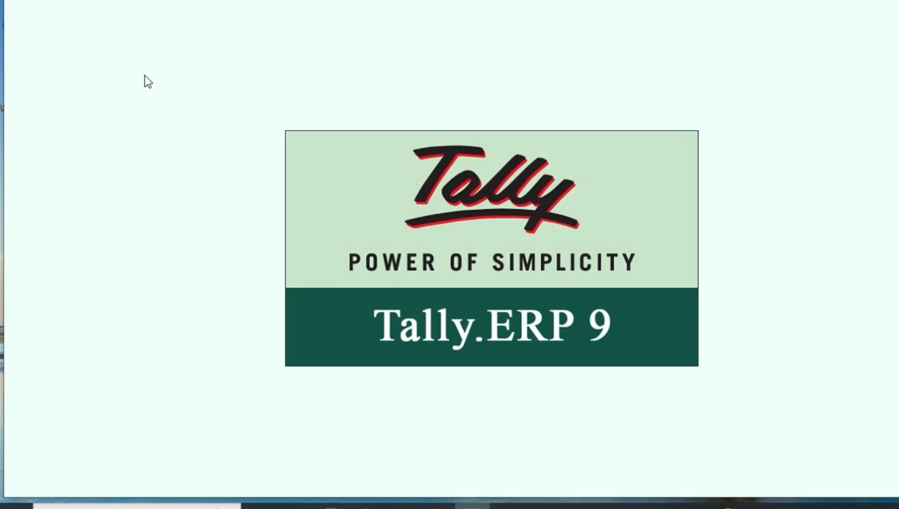
{"action": "key", "text": "Down"}
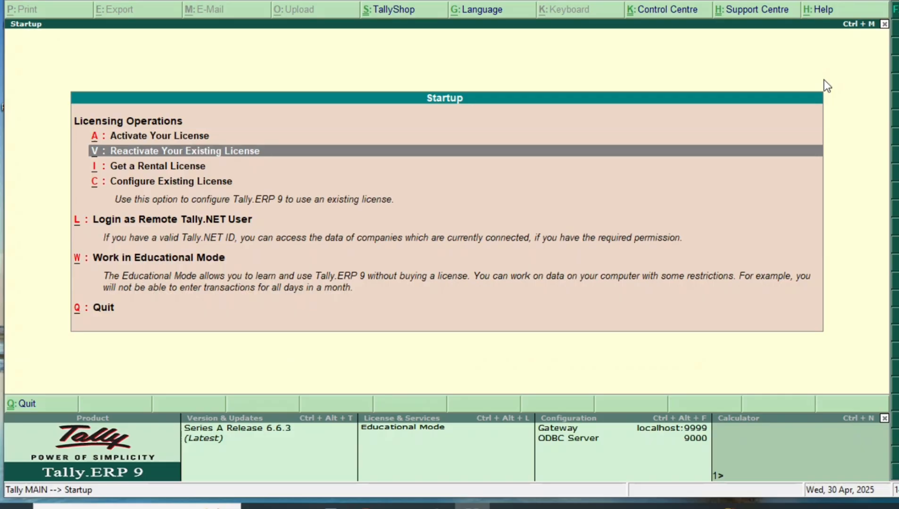
{"action": "key", "text": "Down"}
{"action": "key", "text": "Down"}
{"action": "key", "text": "Down"}
{"action": "key", "text": "Down"}
{"action": "key", "text": "Down"}
Enter Educational Mode and add an on-screen note that closing the company is daily work
{"action": "key", "text": "Up"}
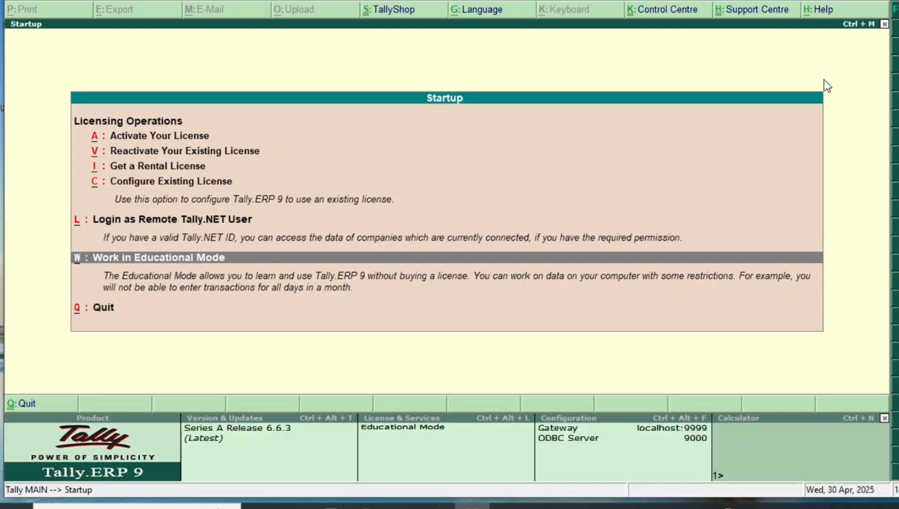
{"action": "key", "text": "Return"}
{"action": "type", "text": "N"}
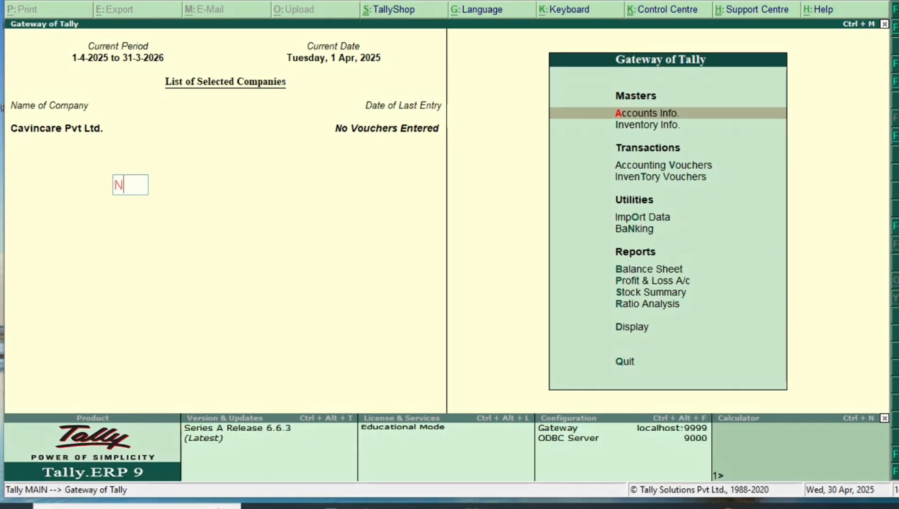
{"action": "type", "text": "ow we know that "}
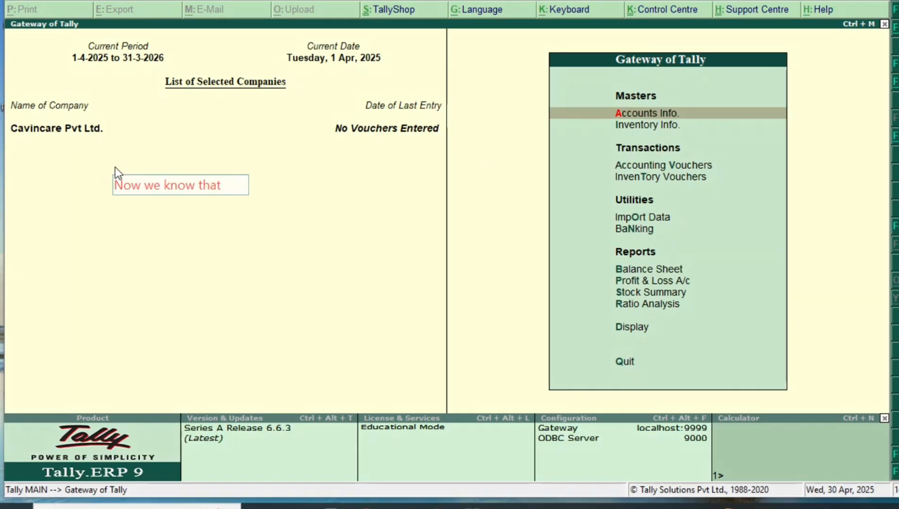
{"action": "type", "text": "how could you close"}
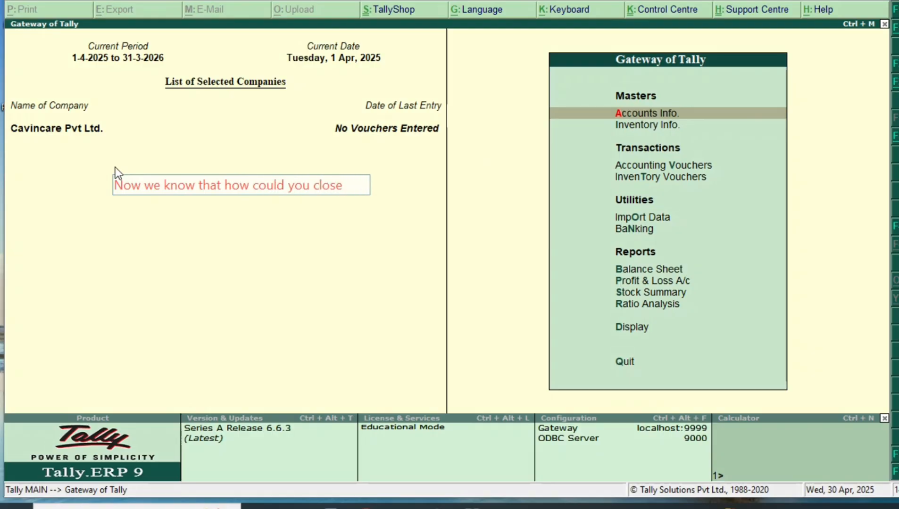
{"action": "type", "text": " your company men"}
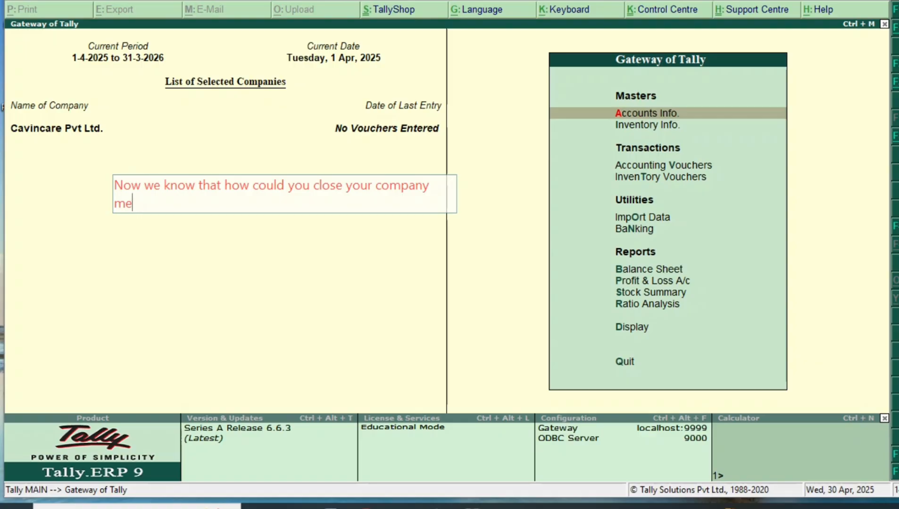
{"action": "type", "text": "an  A daily work Shedukle"}
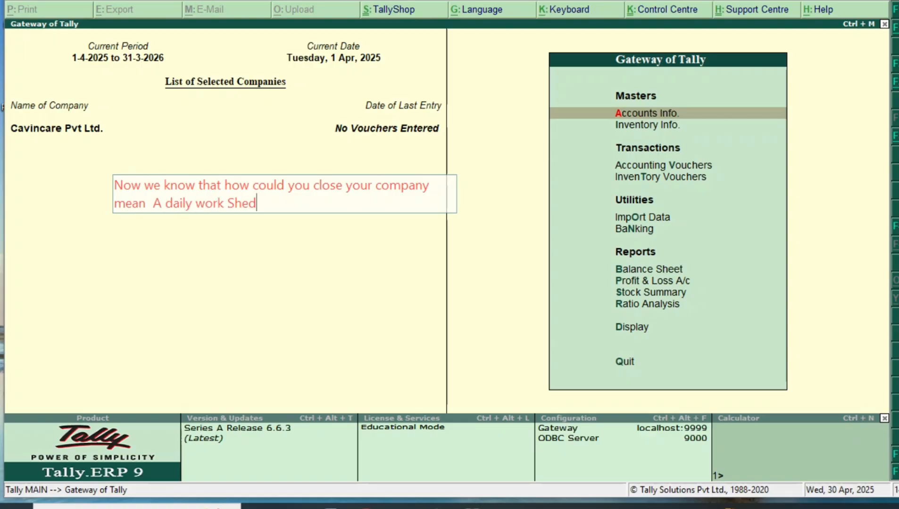
{"action": "key", "text": "BackSpace"}
{"action": "key", "text": "BackSpace"}
{"action": "key", "text": "BackSpace"}
{"action": "type", "text": "le like offi"}
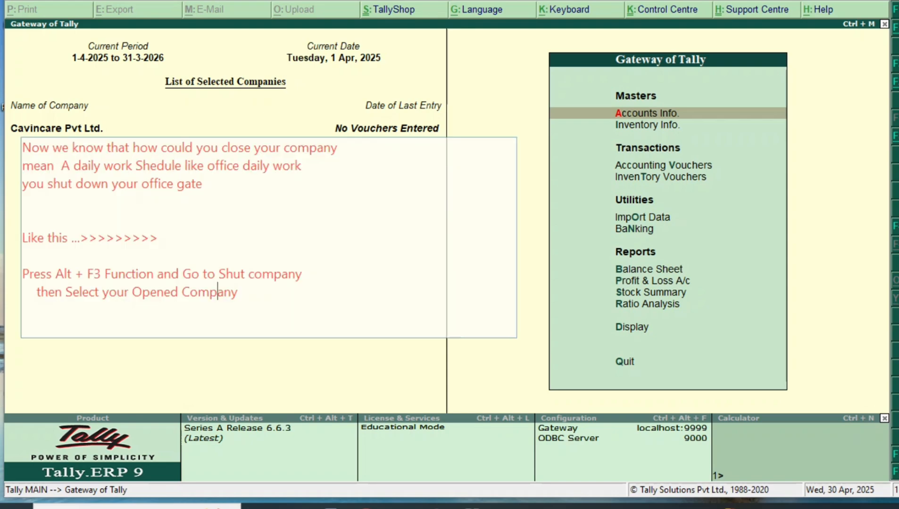
{"action": "type", "text": "ny"}
{"action": "key", "text": "Return"}
Extend the note with 'and shut down… Press Enter' and draw marks on the screen
{"action": "type", "text": ">>>>>Adn"}
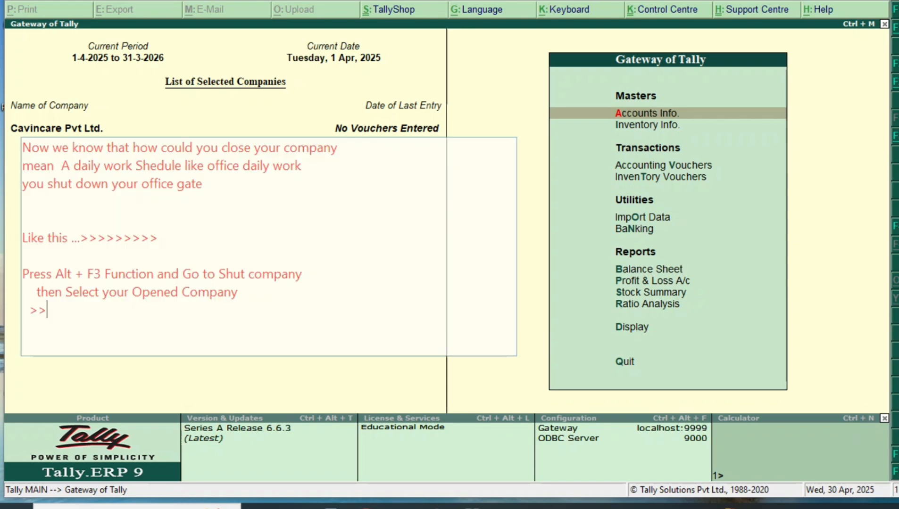
{"action": "key", "text": "BackSpace"}
{"action": "key", "text": "BackSpace"}
{"action": "type", "text": "nd shut down"}
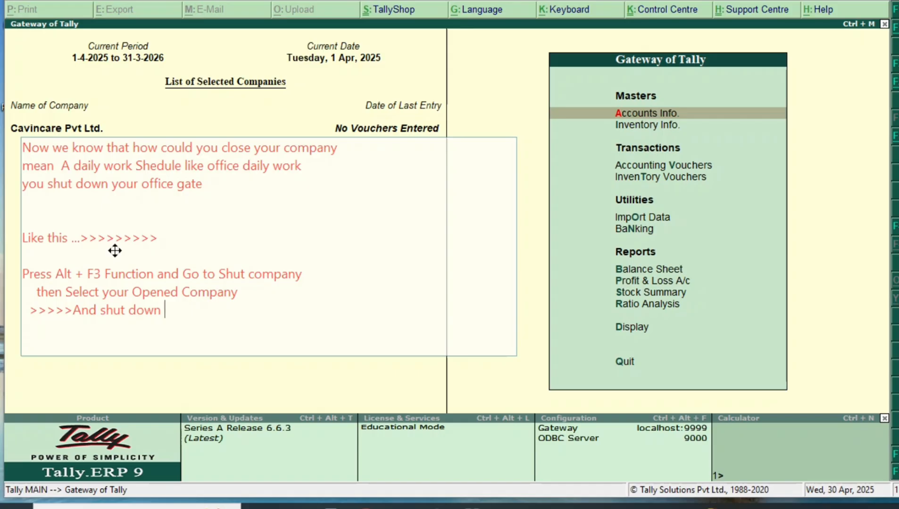
{"action": "type", "text": " >>>>>> than Press Enter"}
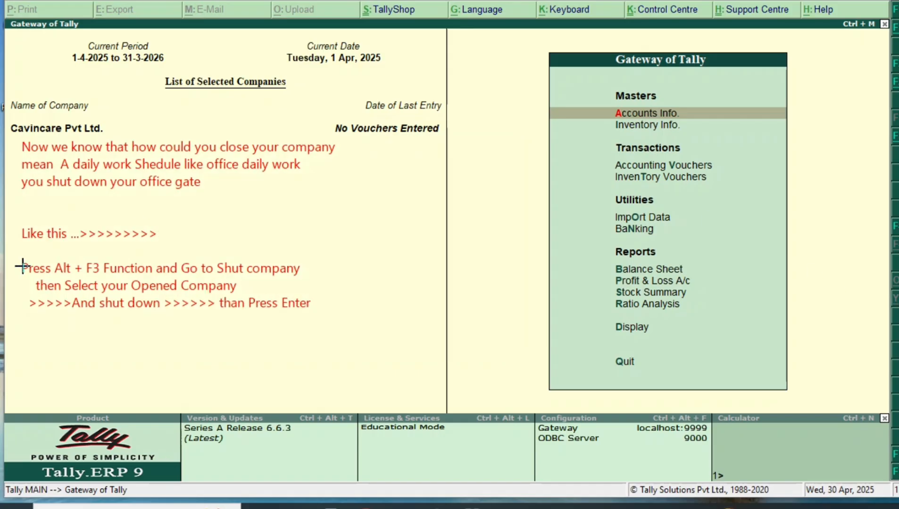
{"action": "left_click_drag", "start_coordinate": [19, 140], "coordinate": [405, 327]}
{"action": "left_click_drag", "start_coordinate": [357, 250], "coordinate": [350, 250]}
{"action": "mouse_move", "coordinate": [346, 250]}
{"action": "left_mouse_down"}
{"action": "mouse_move", "coordinate": [312, 263]}
{"action": "mouse_move", "coordinate": [317, 280]}
{"action": "left_mouse_up"}
{"action": "left_click_drag", "start_coordinate": [312, 283], "coordinate": [282, 285]}
{"action": "left_click_drag", "start_coordinate": [275, 285], "coordinate": [250, 287]}
{"action": "left_click_drag", "start_coordinate": [366, 286], "coordinate": [322, 303]}
Choose Shut Company under Company Info and view the currently opened Cavincare Pvt Ltd. (10000)
{"action": "key", "text": "alt+F3"}
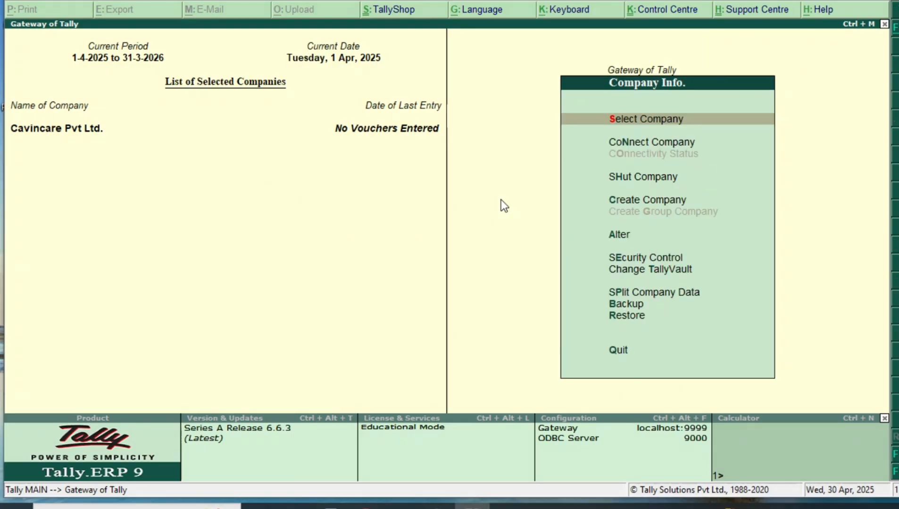
{"action": "key", "text": "Down"}
{"action": "key", "text": "Down"}
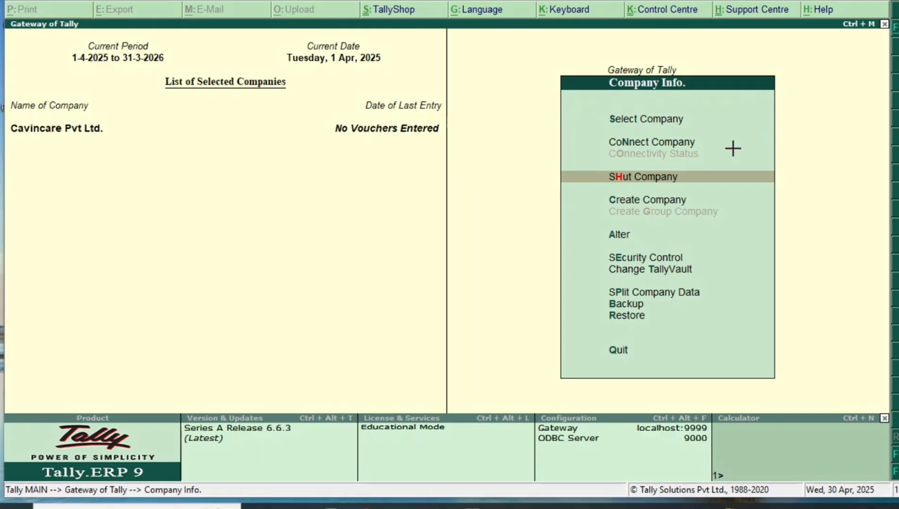
{"action": "left_click_drag", "start_coordinate": [597, 169], "coordinate": [694, 187]}
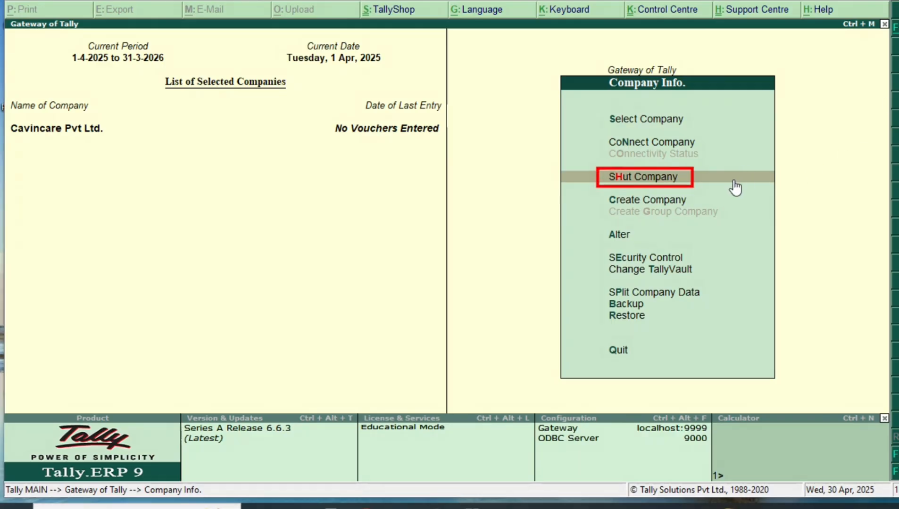
{"action": "key", "text": "Return"}
{"action": "type", "text": "rre"}
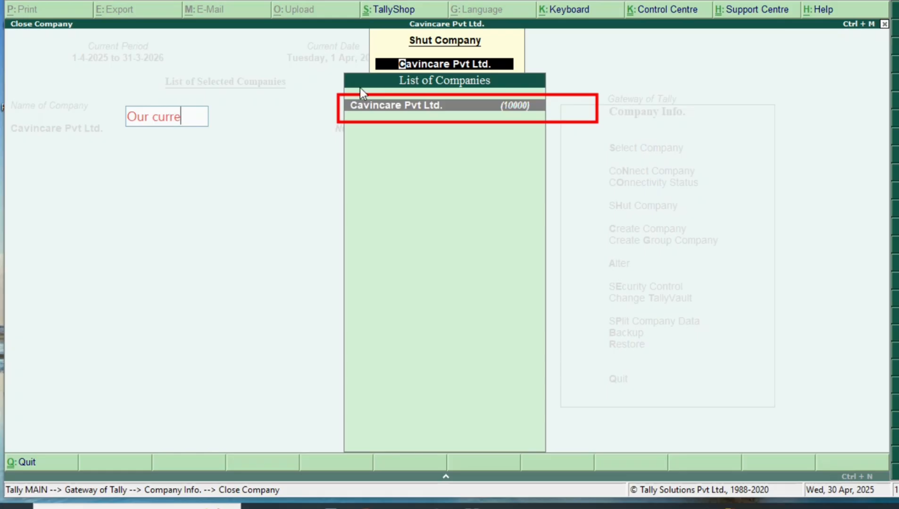
{"action": "type", "text": "ntly "}
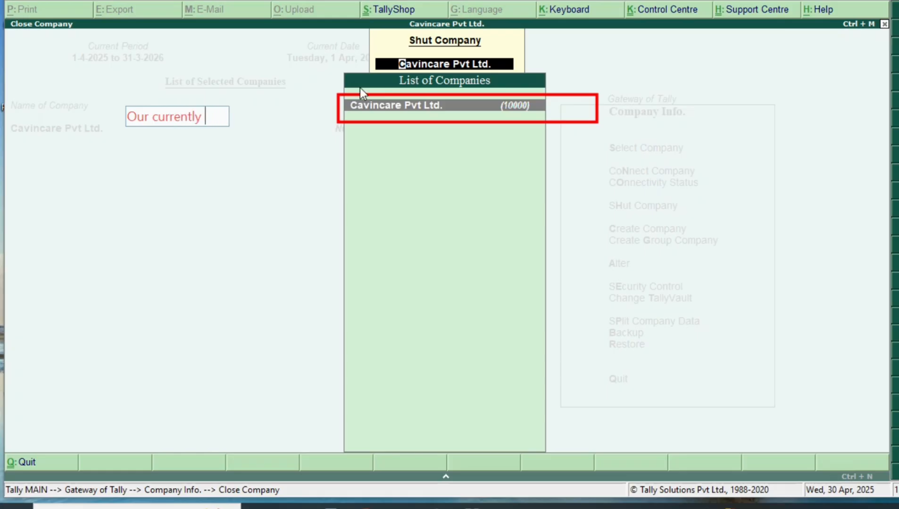
{"action": "type", "text": "Opened c"}
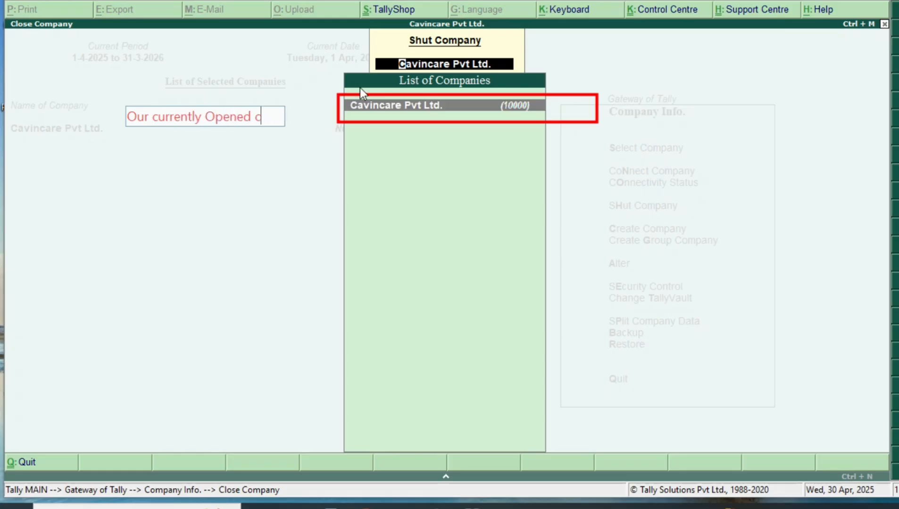
{"action": "type", "text": "ompany"}
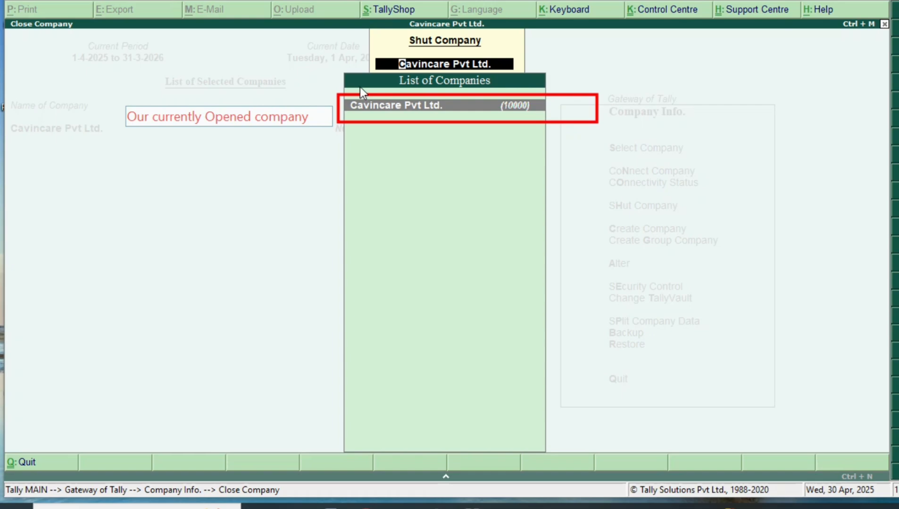
{"action": "mouse_move", "coordinate": [287, 114]}
{"action": "left_mouse_down"}
{"action": "mouse_move", "coordinate": [279, 107]}
{"action": "mouse_move", "coordinate": [333, 109]}
{"action": "left_mouse_up"}
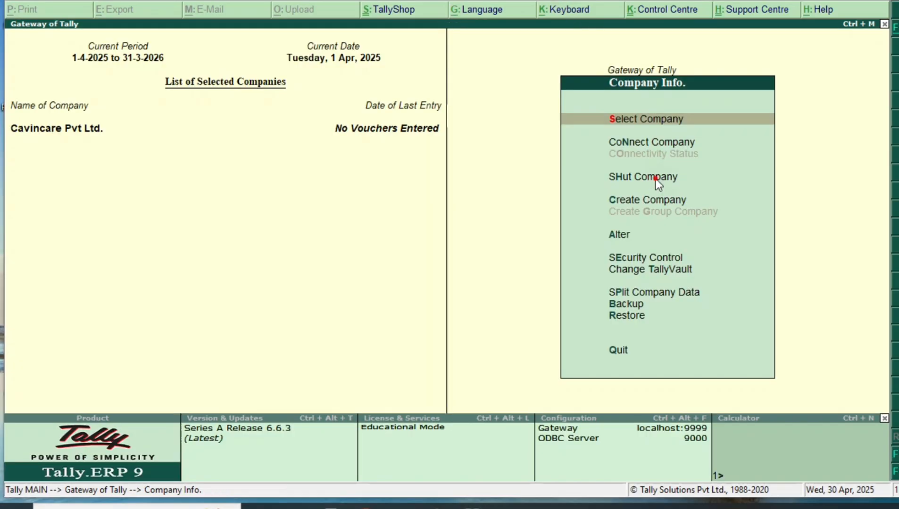
{"action": "left_click", "coordinate": [655, 179]}
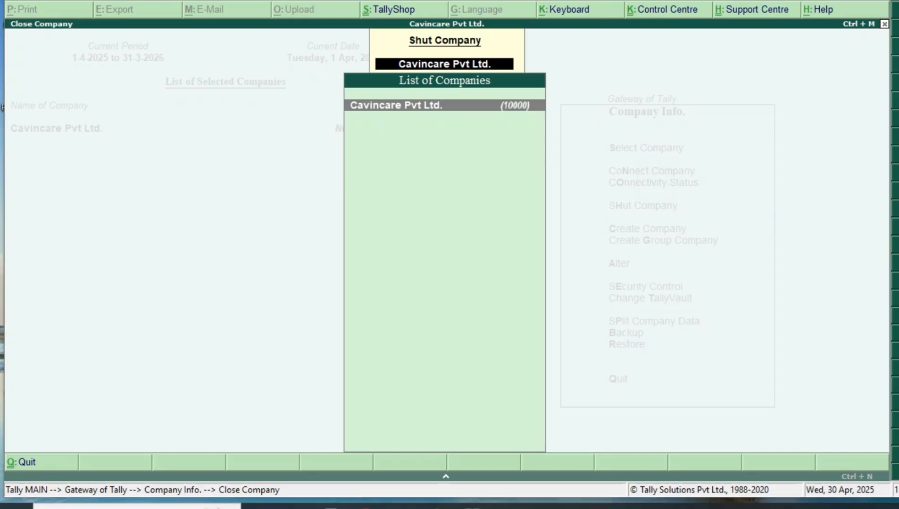
{"action": "left_click_drag", "start_coordinate": [338, 92], "coordinate": [566, 133]}
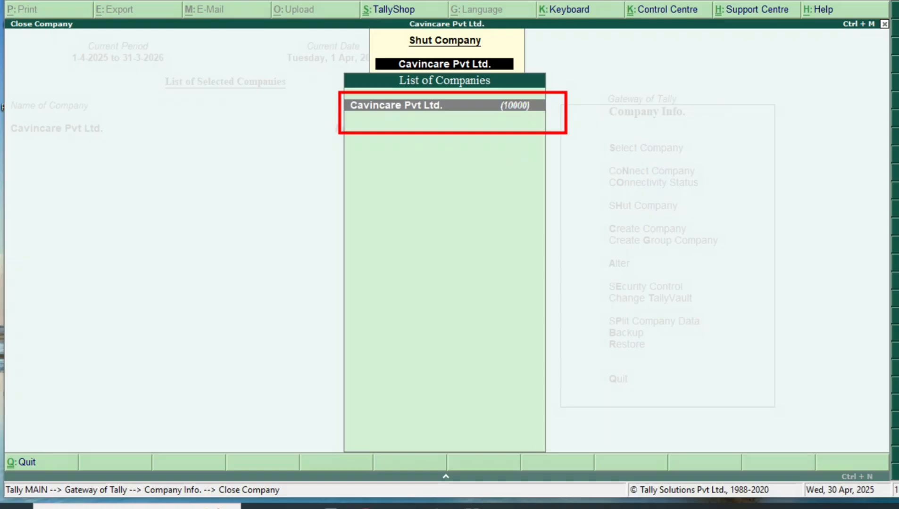
{"action": "key", "text": "Escape"}
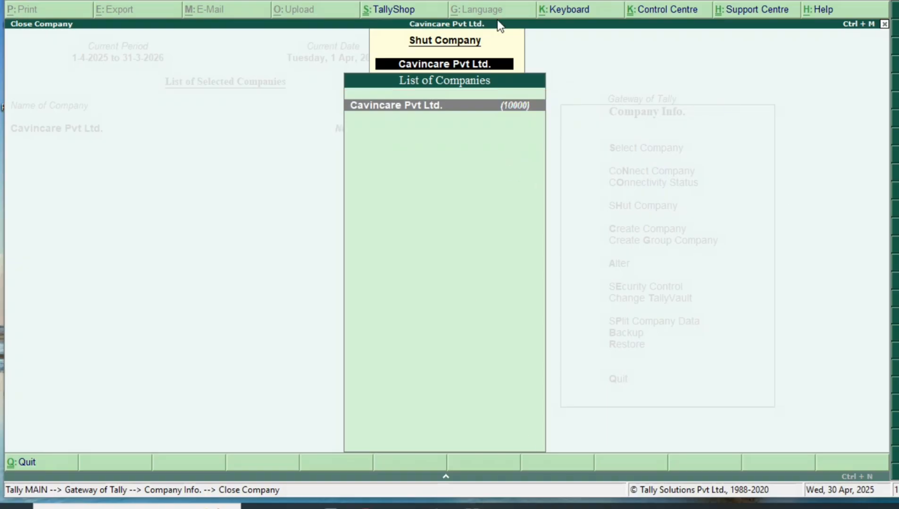
{"action": "left_click", "coordinate": [489, 103]}
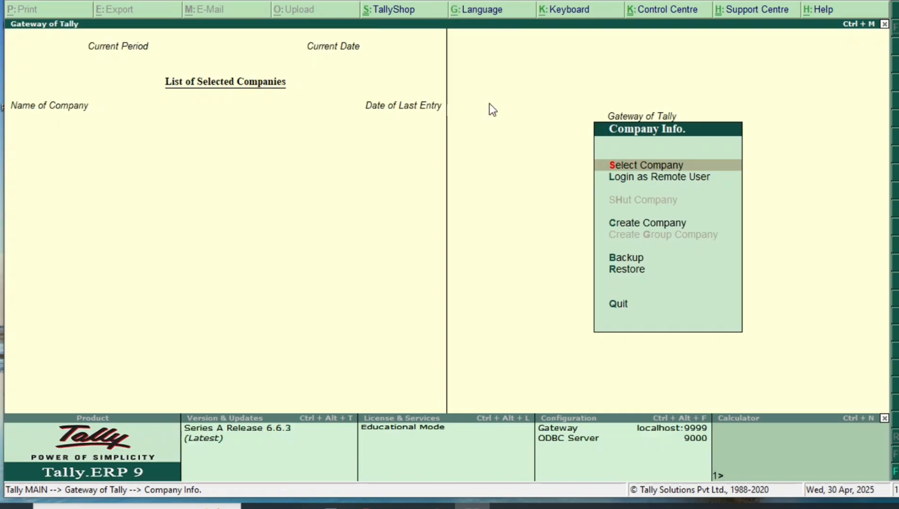
{"action": "type", "text": "Co"}
{"action": "type", "text": "m"}
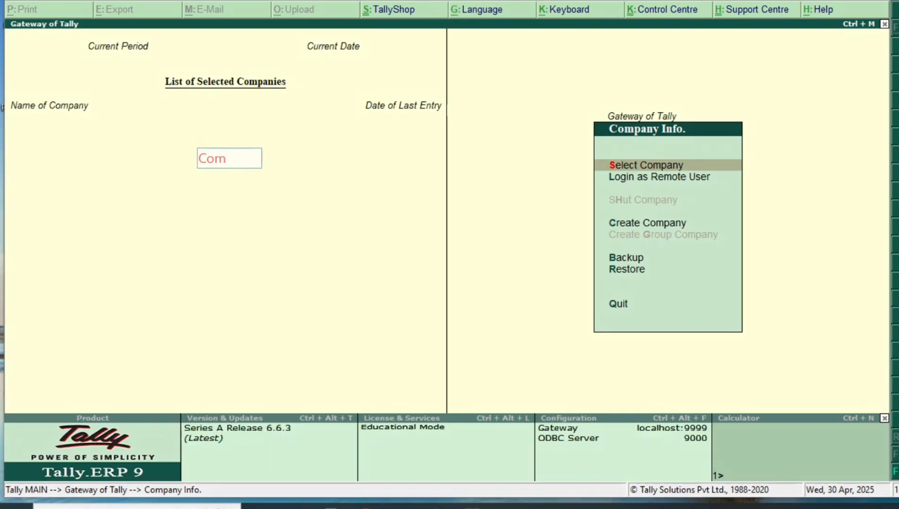
{"action": "type", "text": "pany has beem"}
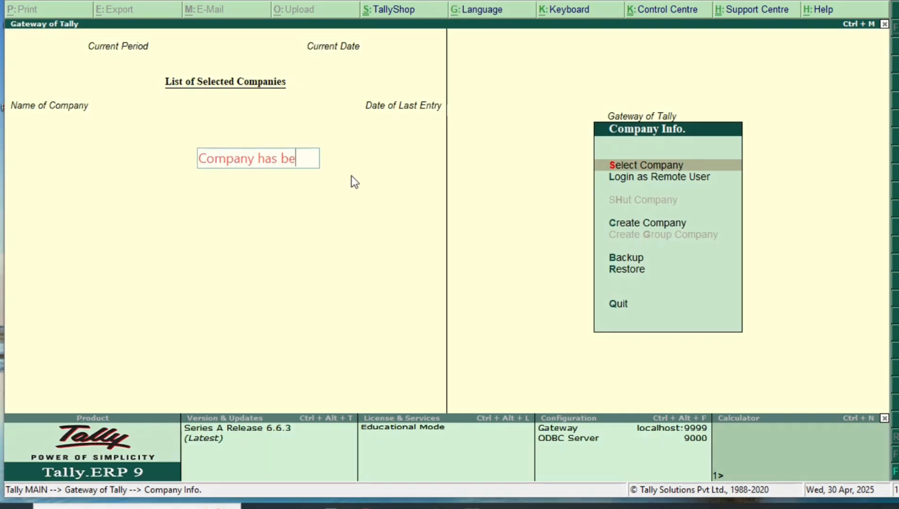
{"action": "key", "text": "BackSpace"}
{"action": "type", "text": "n closed"}
{"action": "left_click", "coordinate": [354, 181]}
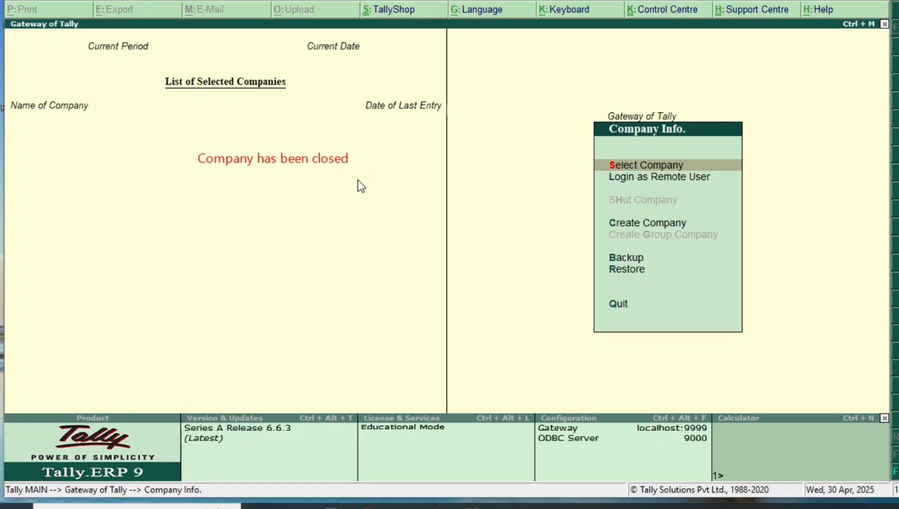
{"action": "type", "text": "pre c"}
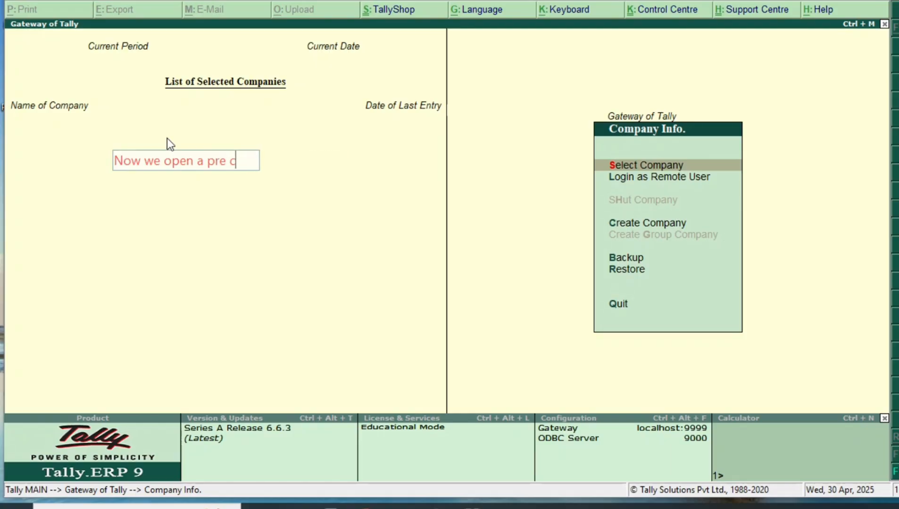
{"action": "type", "text": "reated copmpany"}
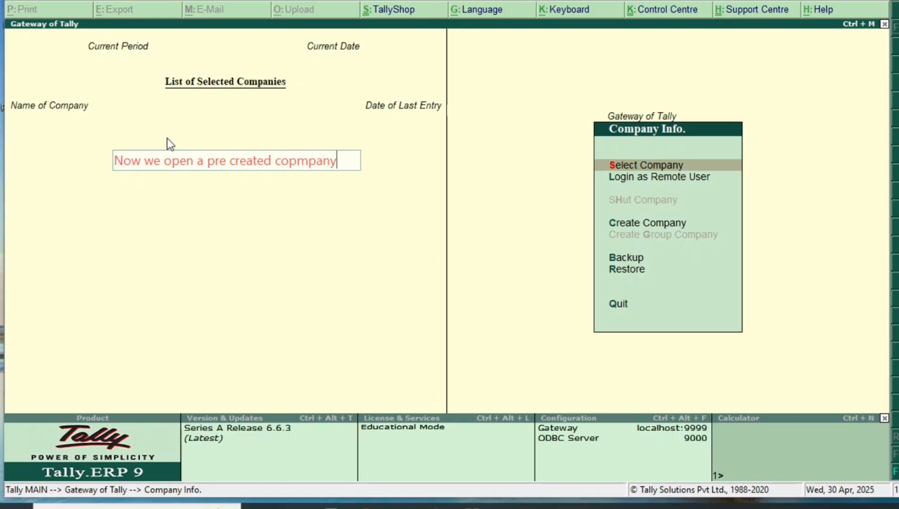
{"action": "key", "text": "Left"}
{"action": "key", "text": "Left"}
{"action": "key", "text": "Left"}
{"action": "key", "text": "Left"}
{"action": "key", "text": "Left"}
{"action": "key", "text": "Left"}
{"action": "key", "text": "Right"}
{"action": "key", "text": "BackSpace"}
{"action": "left_click", "coordinate": [207, 215]}
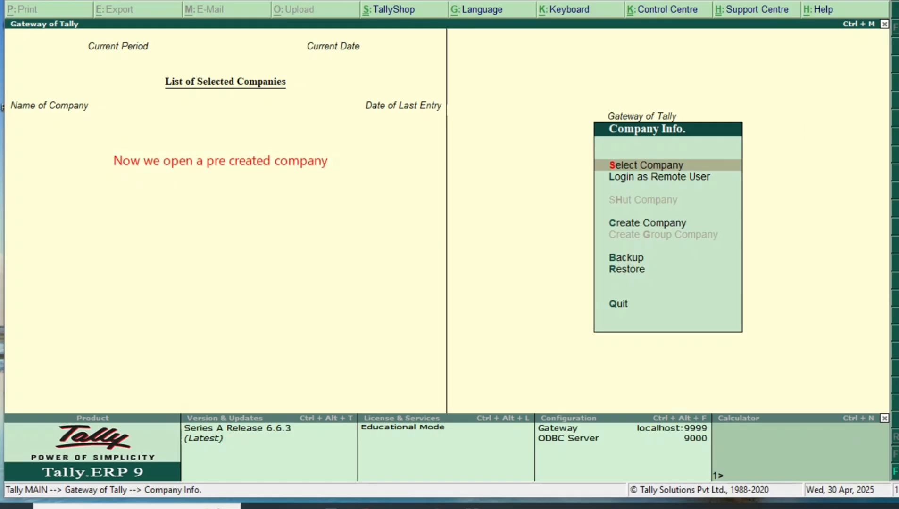
{"action": "left_click_drag", "start_coordinate": [350, 179], "coordinate": [588, 166]}
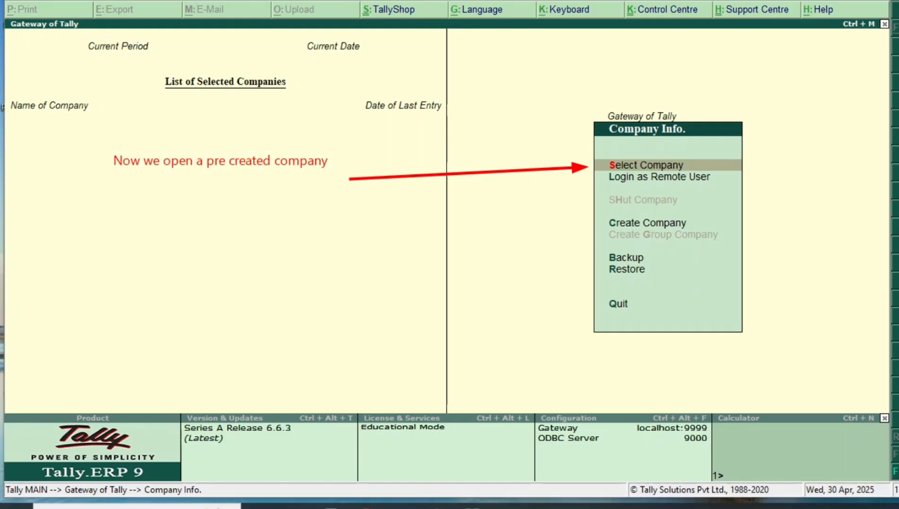
{"action": "left_click", "coordinate": [669, 156]}
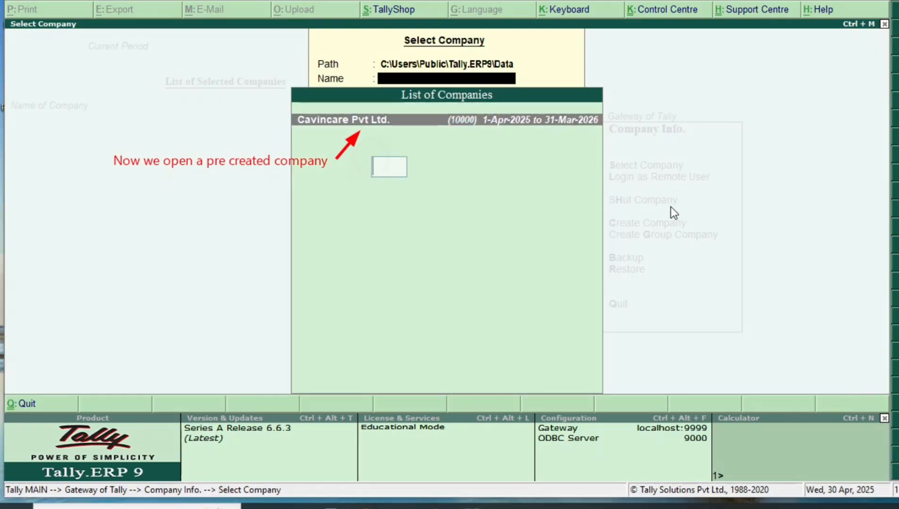
Add the note 'click on your named company' and open Cavincare Pvt Ltd. from the list
{"action": "type", "text": "click on "}
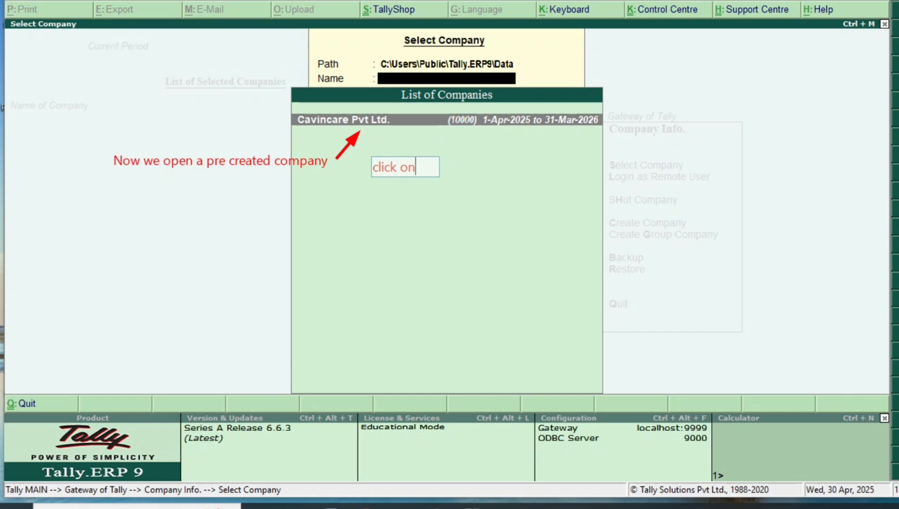
{"action": "type", "text": "named"}
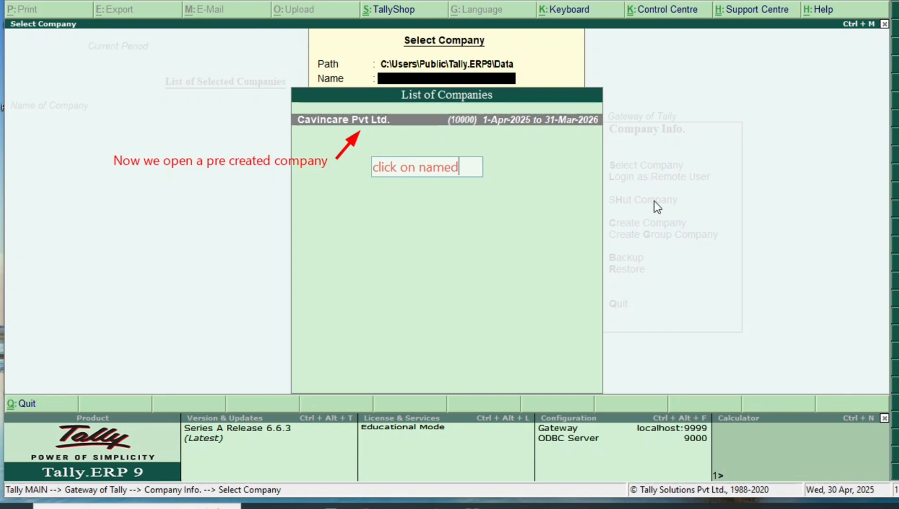
{"action": "type", "text": " company"}
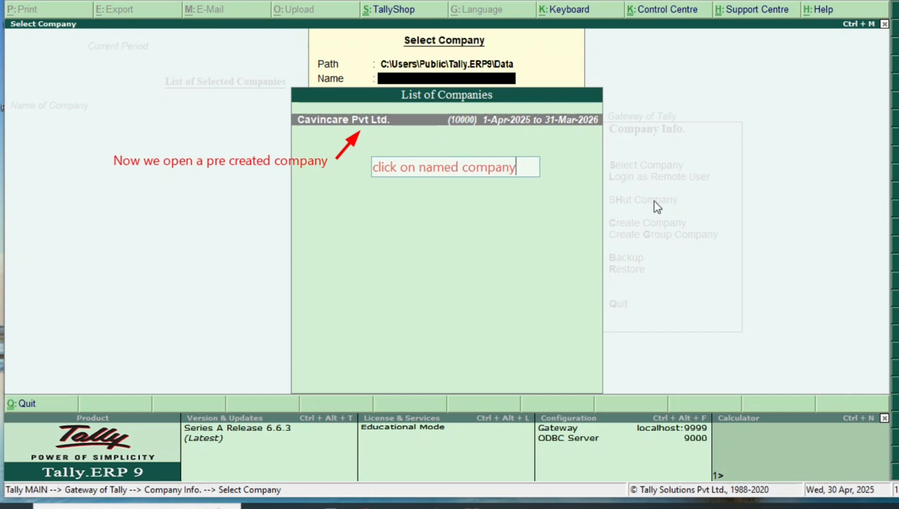
{"action": "key", "text": "Left"}
{"action": "key", "text": "Left"}
{"action": "key", "text": "Left"}
{"action": "key", "text": "Left"}
{"action": "key", "text": "Left"}
{"action": "key", "text": "Left"}
{"action": "key", "text": "Left"}
{"action": "key", "text": "Left"}
{"action": "key", "text": "Left"}
{"action": "type", "text": "your"}
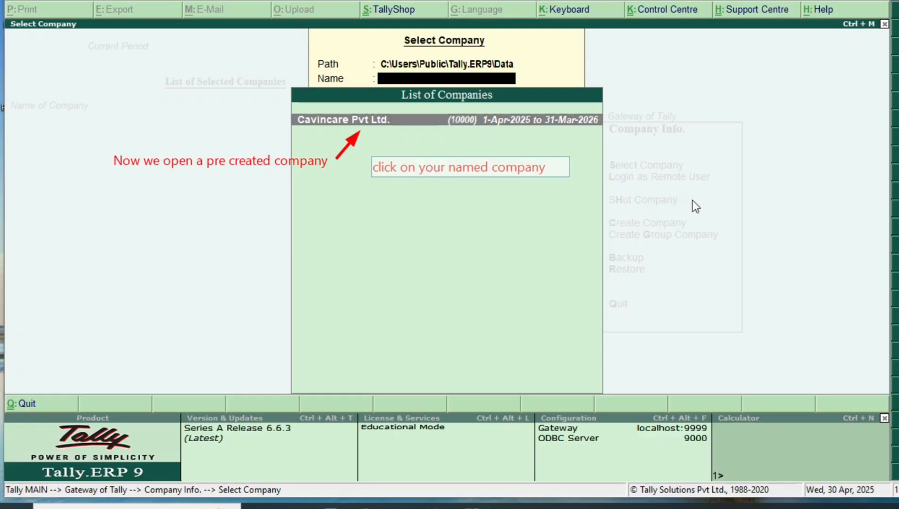
{"action": "left_click_drag", "start_coordinate": [524, 173], "coordinate": [661, 128]}
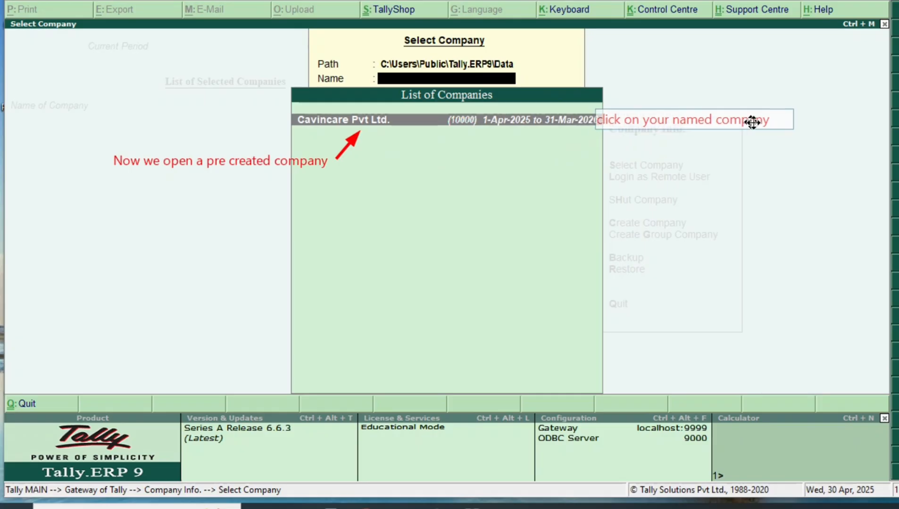
{"action": "key", "text": "Return"}
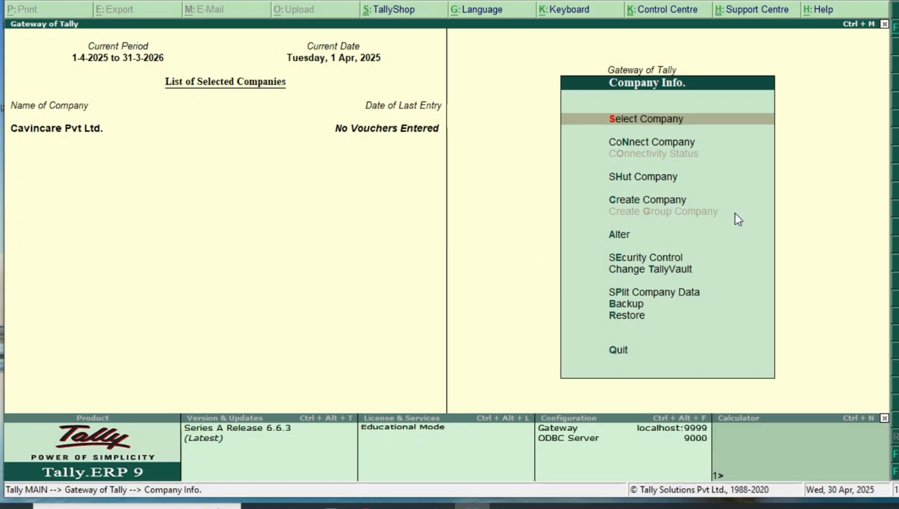
{"action": "key", "text": "Down"}
{"action": "key", "text": "Down"}
{"action": "key", "text": "Down"}
Shut Cavincare Pvt Ltd. again through Shut Company, then quit Tally.ERP 9
{"action": "key", "text": "Up"}
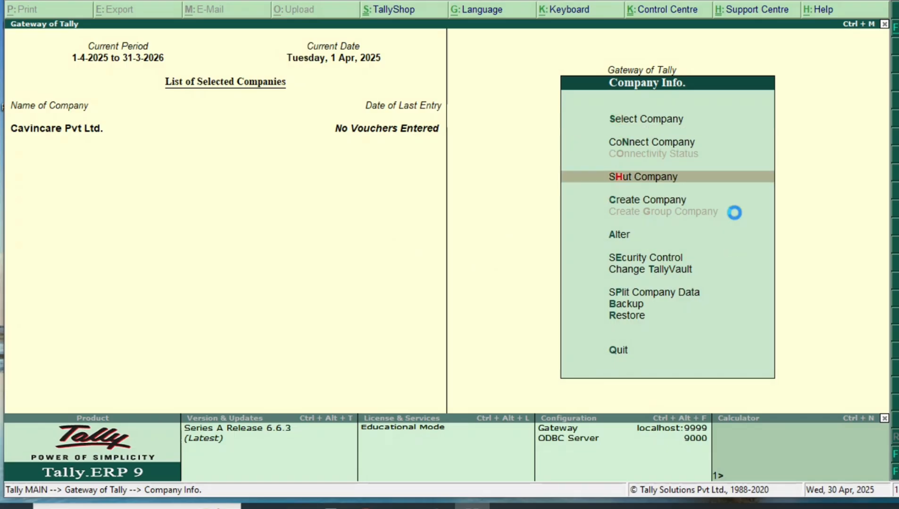
{"action": "key", "text": "Return"}
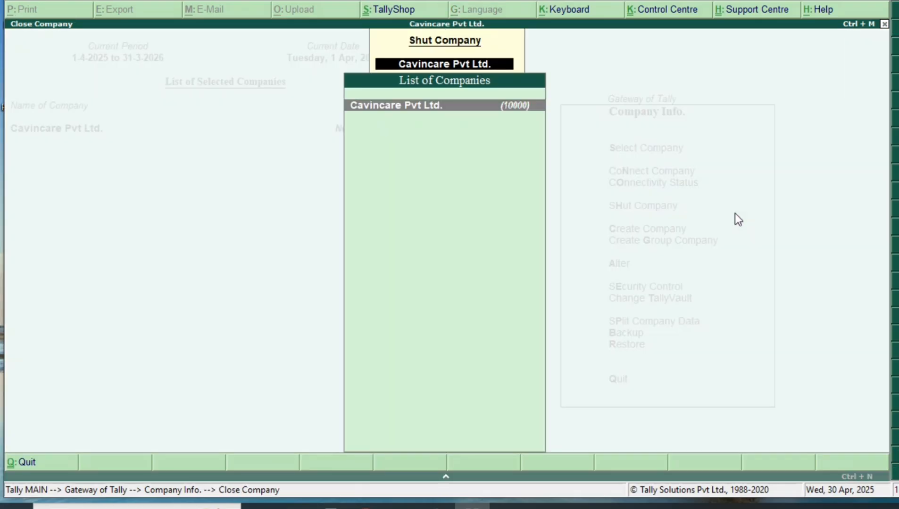
{"action": "key", "text": "Return"}
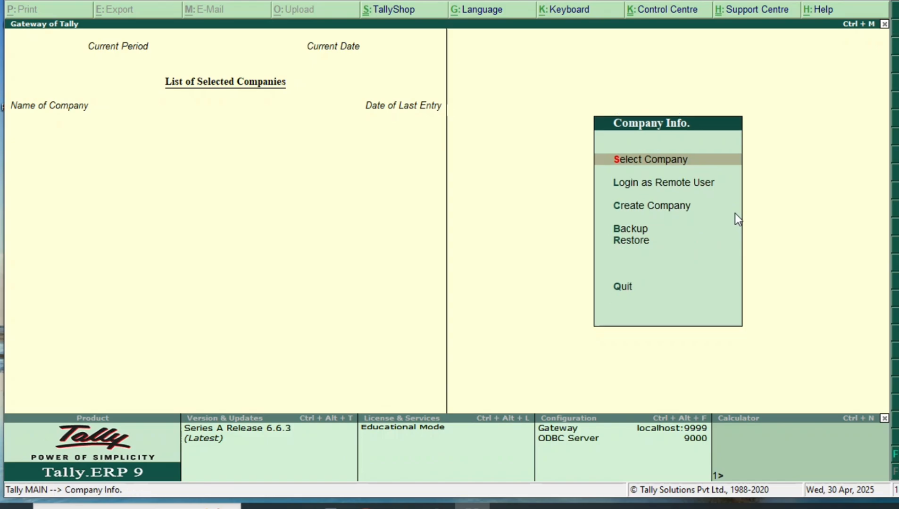
{"action": "key", "text": "Escape"}
{"action": "key", "text": "Return"}
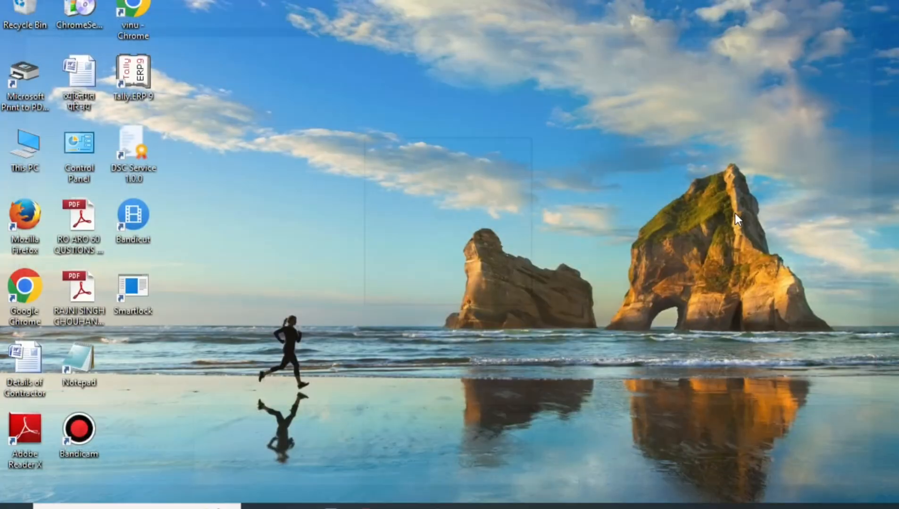
Refresh the Windows desktop several times
{"action": "right_click", "coordinate": [404, 187]}
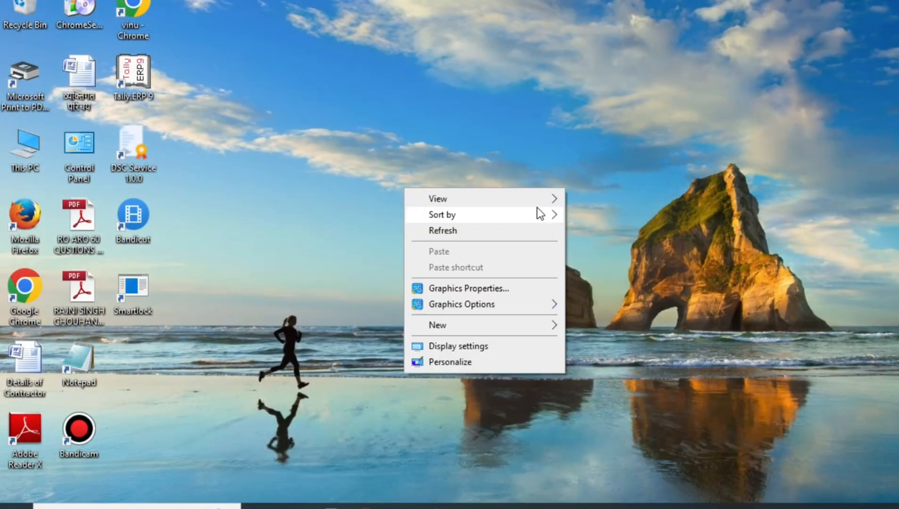
{"action": "left_click", "coordinate": [506, 227]}
{"action": "right_click", "coordinate": [461, 164]}
{"action": "left_click", "coordinate": [514, 207]}
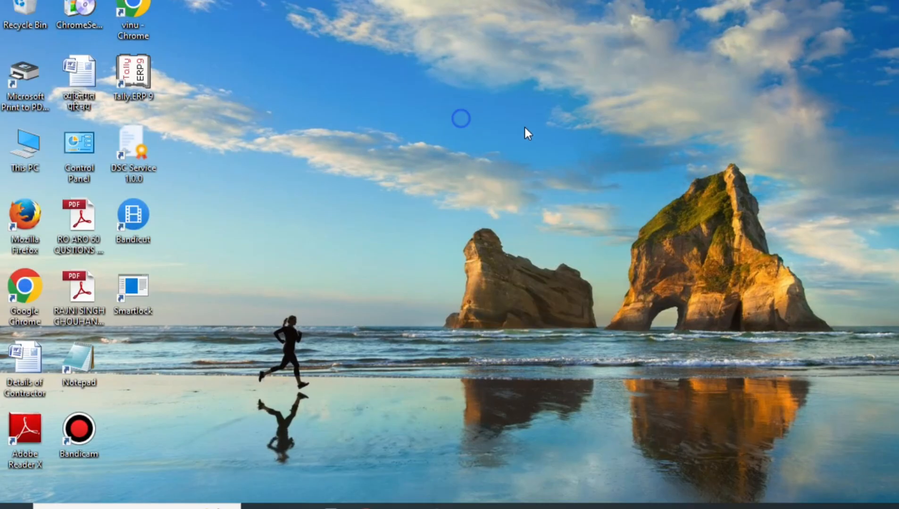
{"action": "right_click", "coordinate": [461, 118]}
{"action": "left_click", "coordinate": [523, 160]}
{"action": "right_click", "coordinate": [465, 99]}
{"action": "left_click", "coordinate": [524, 142]}
{"action": "right_click", "coordinate": [483, 97]}
{"action": "left_click", "coordinate": [554, 142]}
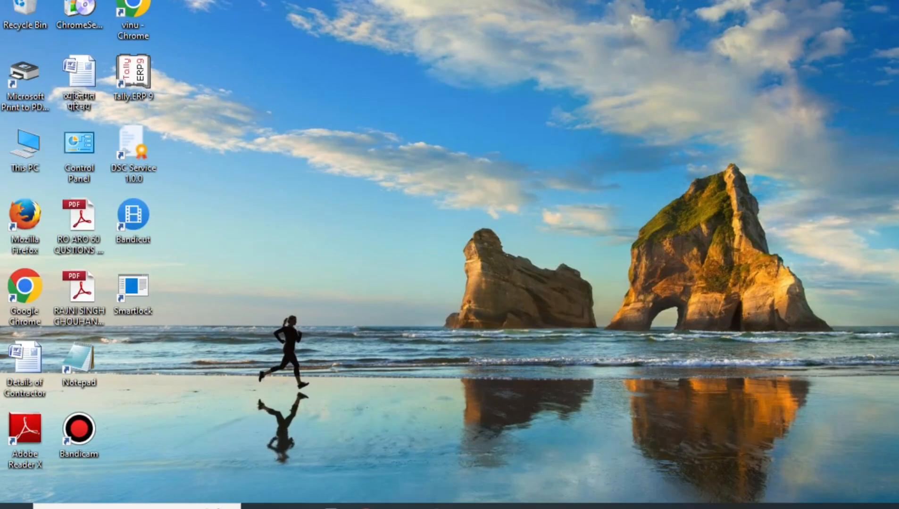